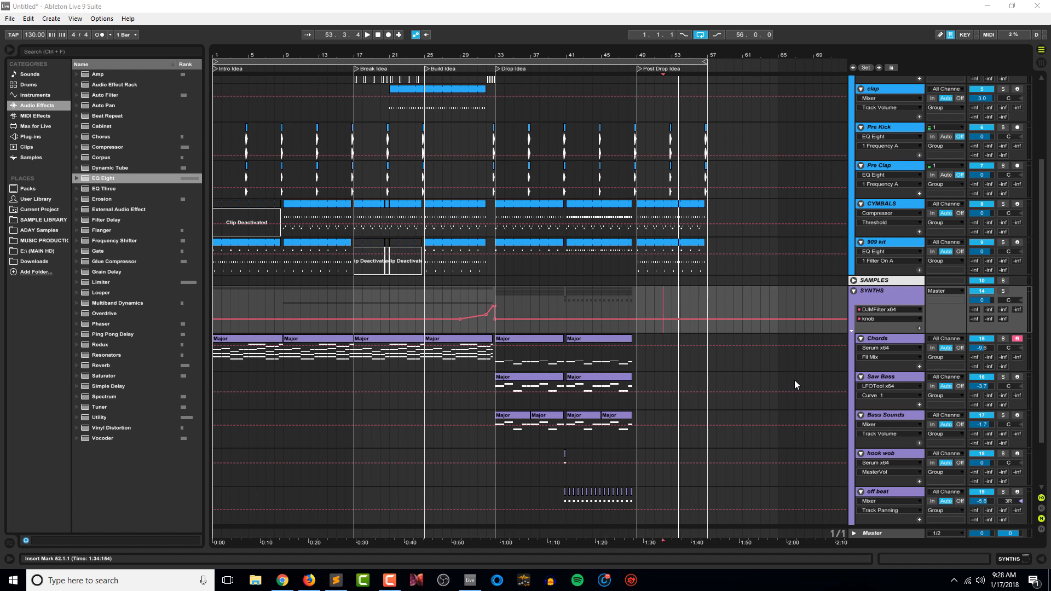
Review the Drums group's break, build and post-drop sections in the arrangement.
scroll(794, 379, "up", 2)
scroll(793, 380, "up", 2)
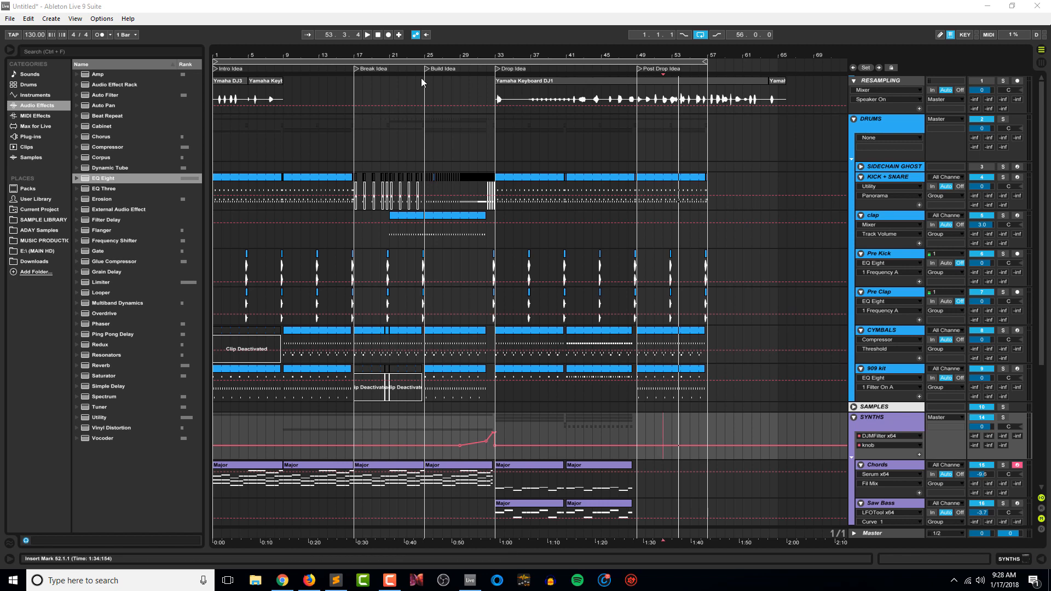
left_click(671, 64)
key("z")
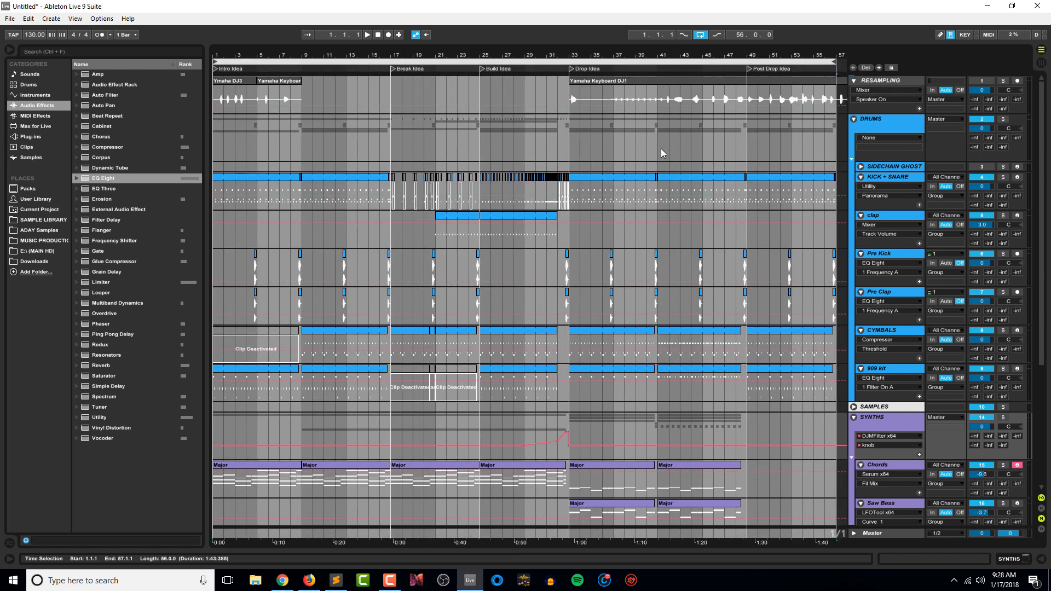
left_click_drag(661, 148, 832, 150)
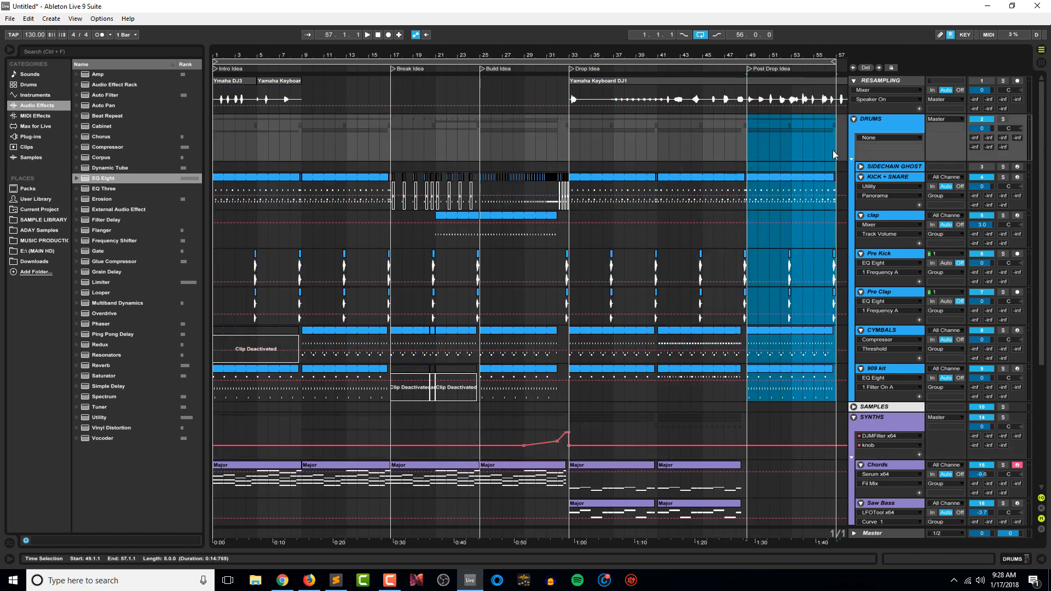
left_click_drag(742, 161, 833, 163)
left_click_drag(746, 153, 833, 157)
left_click_drag(299, 148, 570, 156)
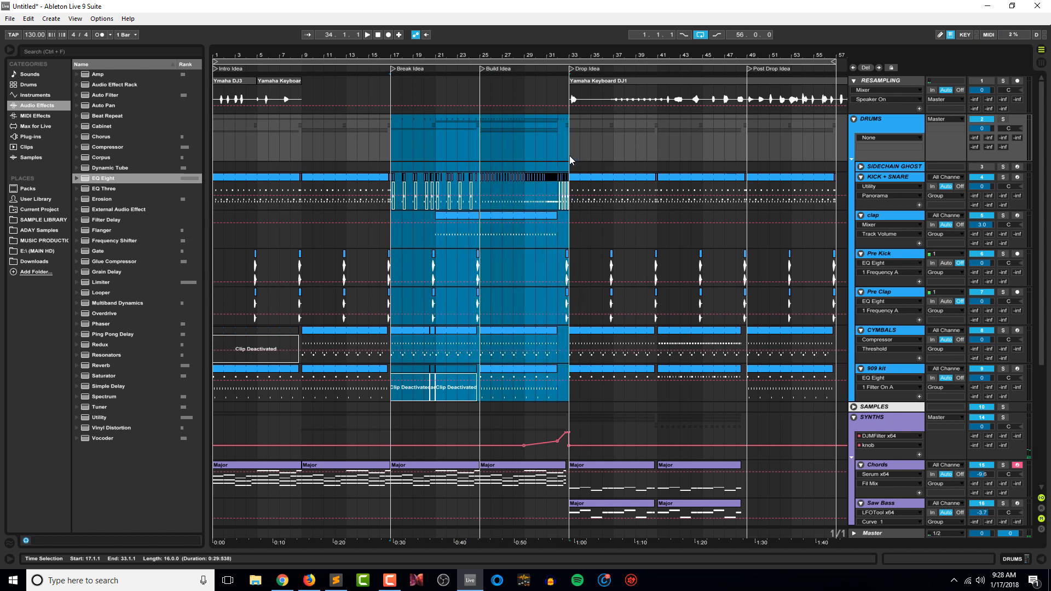
left_click_drag(480, 149, 572, 143)
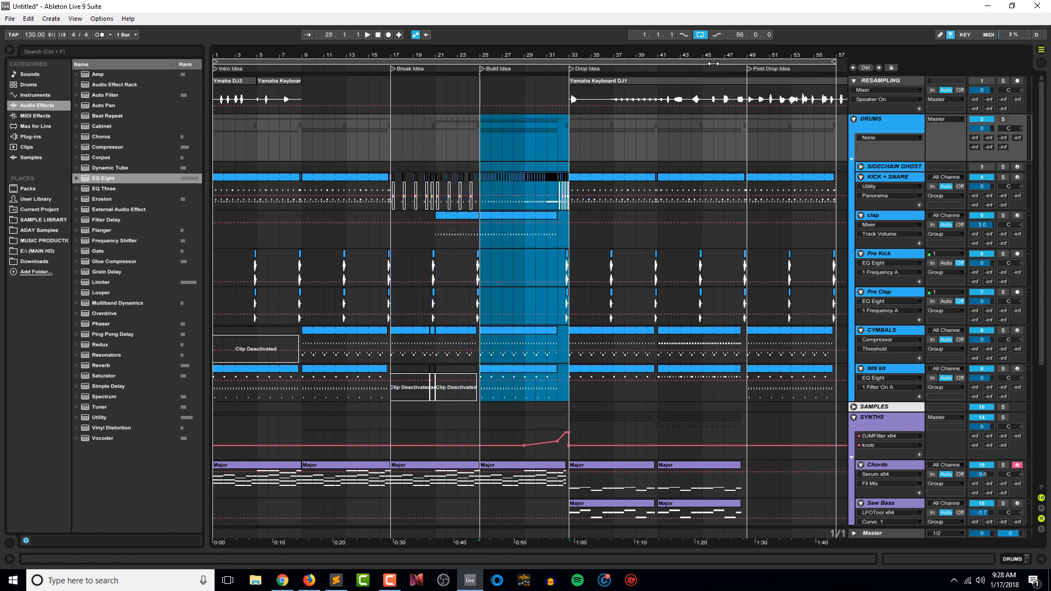
left_click_drag(747, 159, 838, 182)
key("Right")
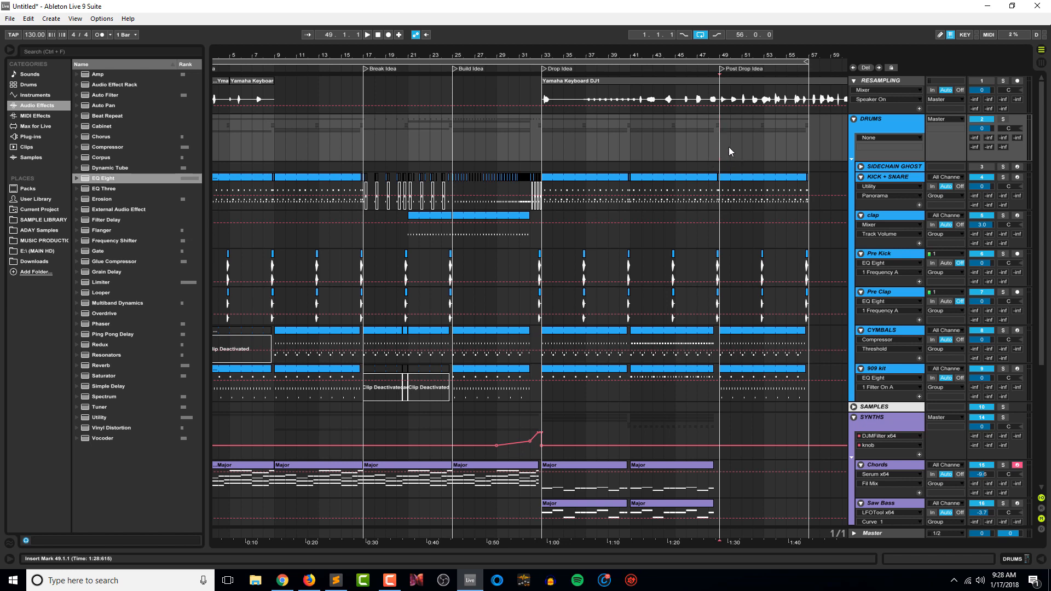
left_click_drag(727, 146, 800, 151)
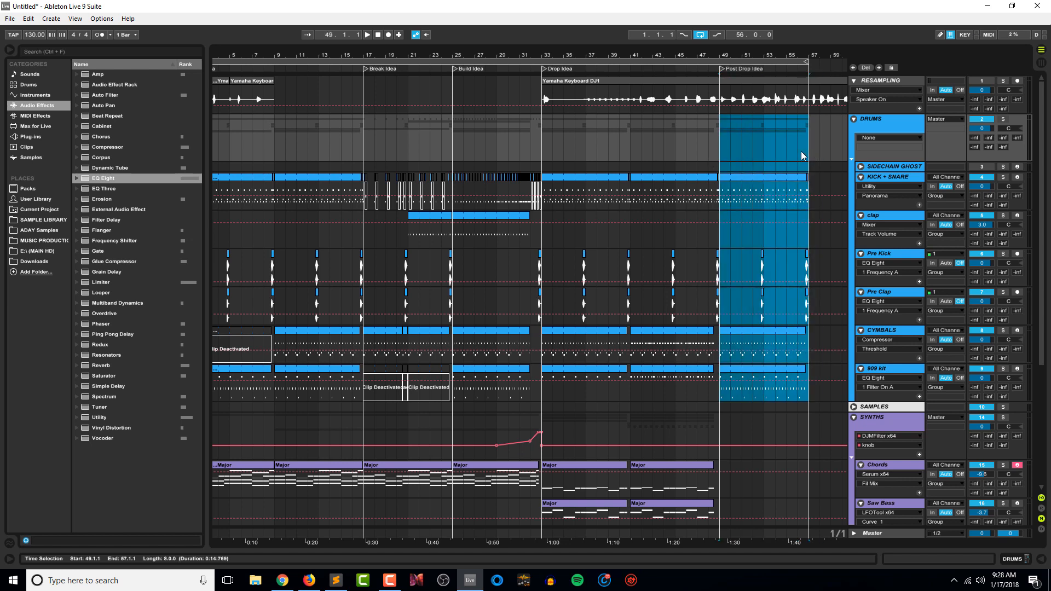
Play the arrangement from bar 46 into the post-drop section to hear what it lacks.
left_click(687, 149)
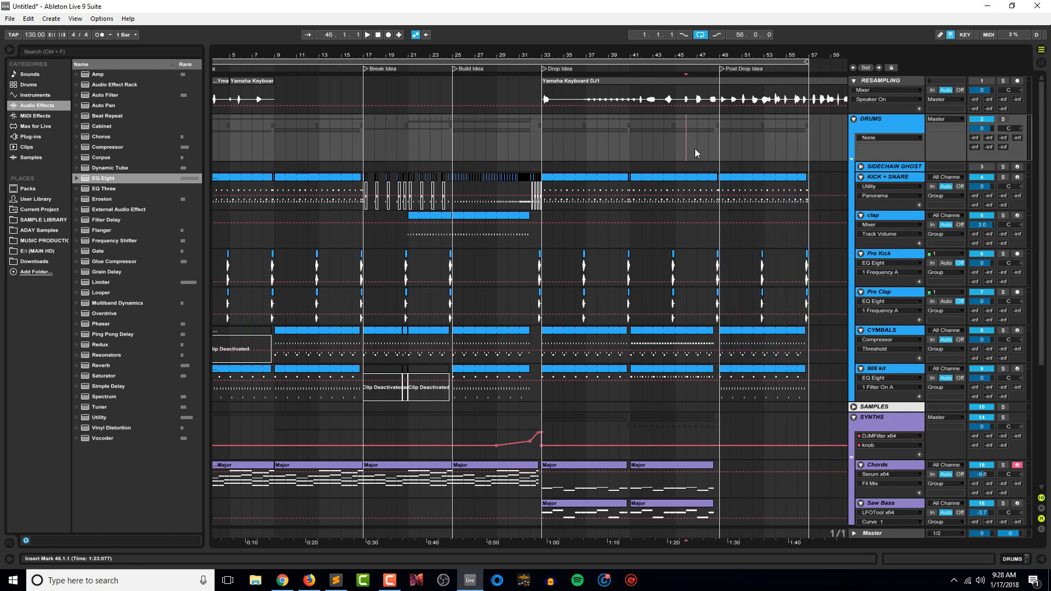
key("space")
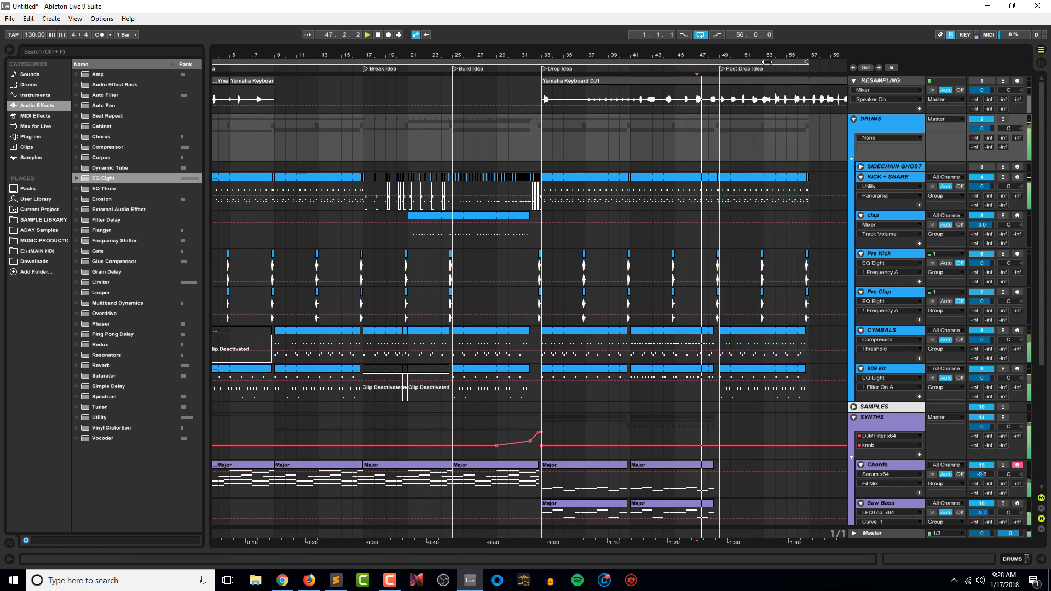
scroll(682, 213, "down", 3)
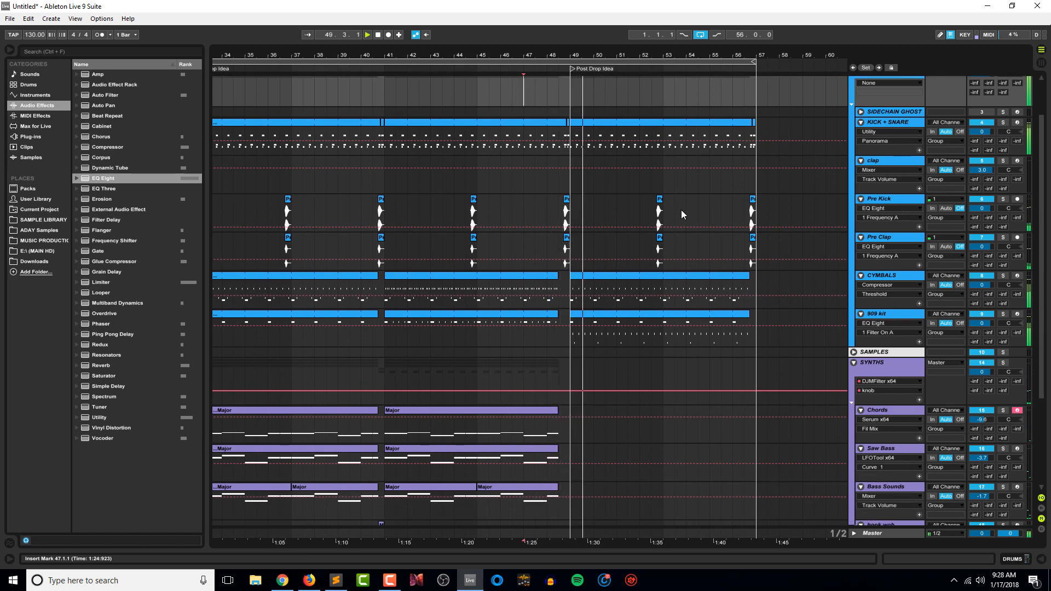
left_click_drag(658, 57, 657, 20)
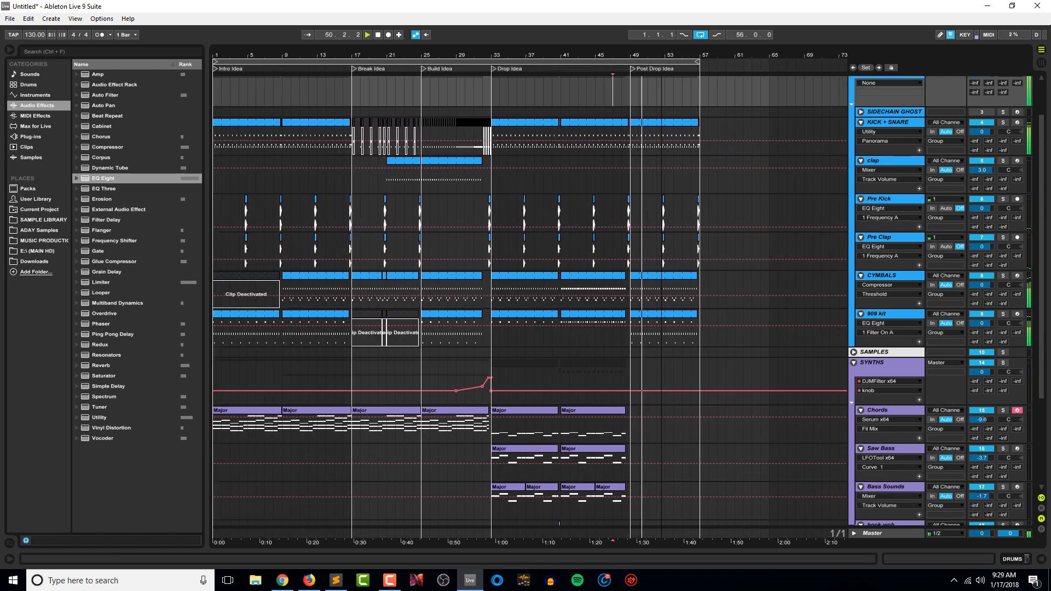
left_click(666, 61)
double_click(666, 56)
left_click(744, 176)
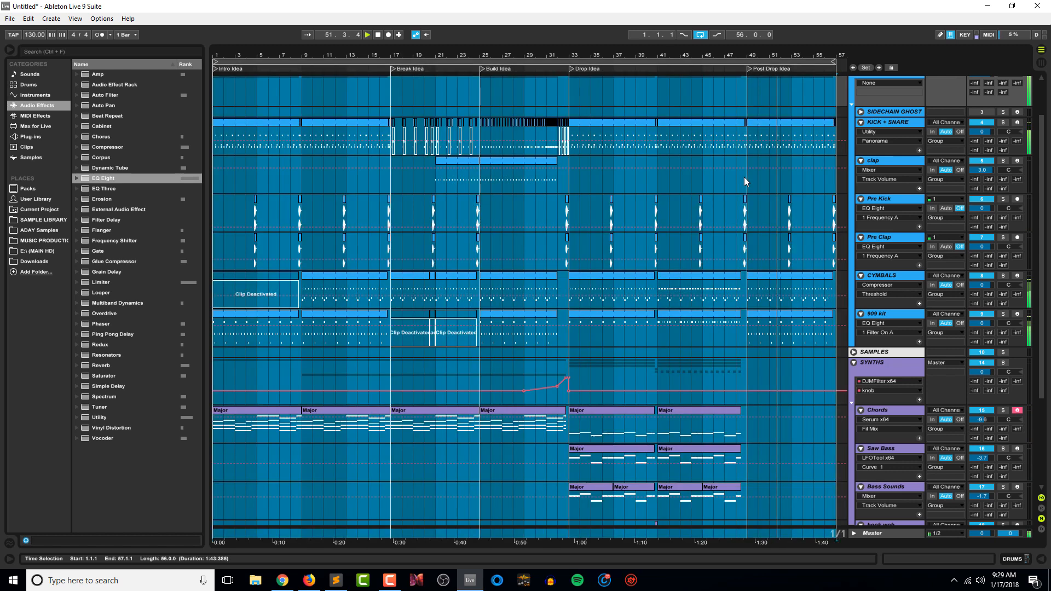
Add a new MIDI track and move it into the SYNTHS group directly above Chords.
scroll(790, 235, "down", 5)
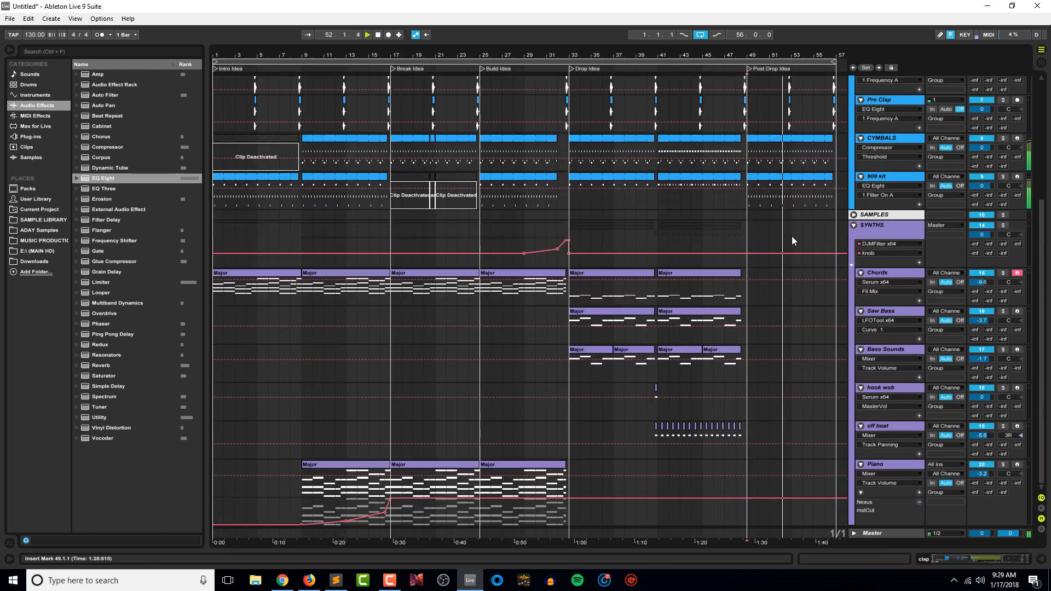
left_click(878, 234)
key("ctrl+shift+t")
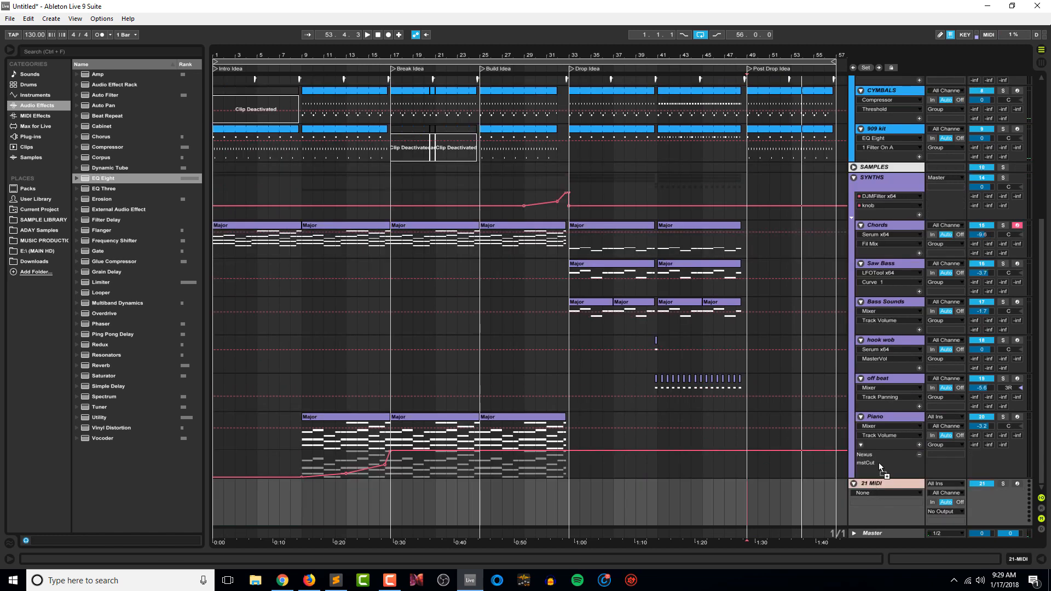
left_click_drag(878, 462, 882, 227)
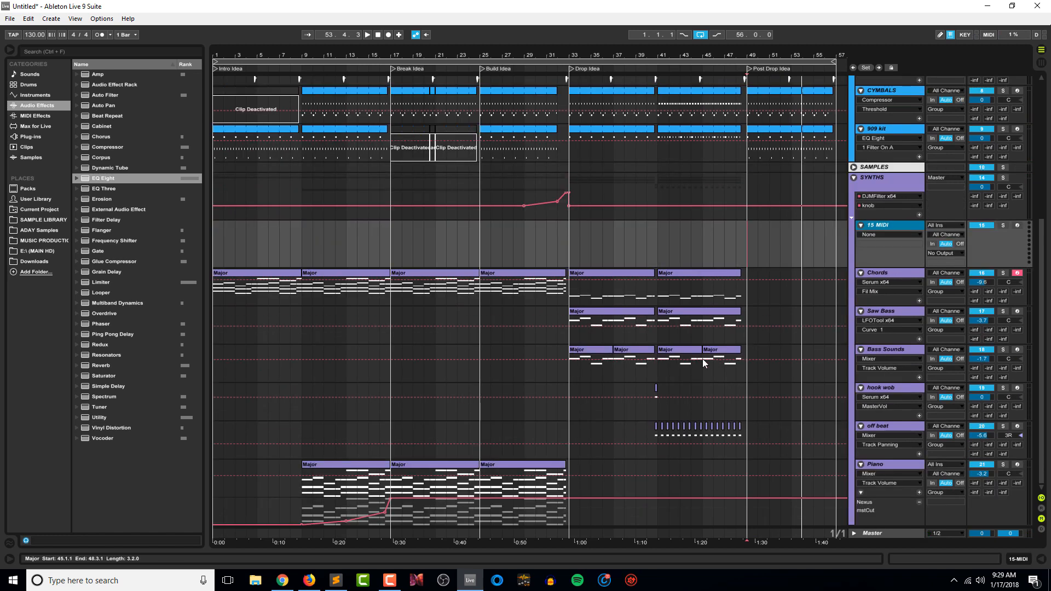
Copy the Bass Sounds clips of the drop onto the new MIDI track and continue the pattern through the post-drop section.
left_click(585, 352)
left_click(747, 355, "shift")
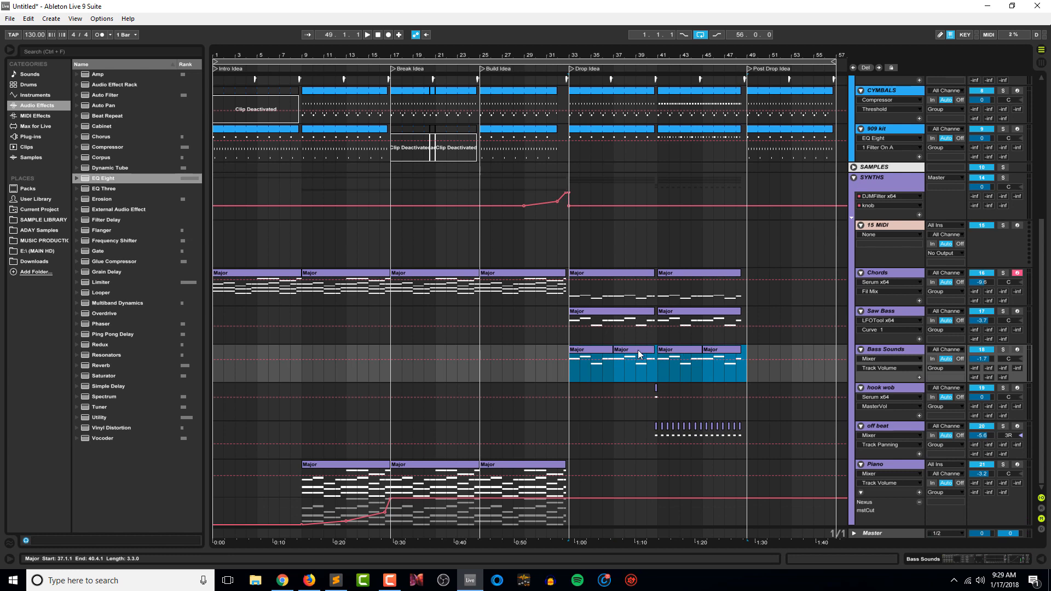
left_click_drag(639, 353, 638, 250)
left_click_drag(748, 237, 772, 224)
left_click(557, 246)
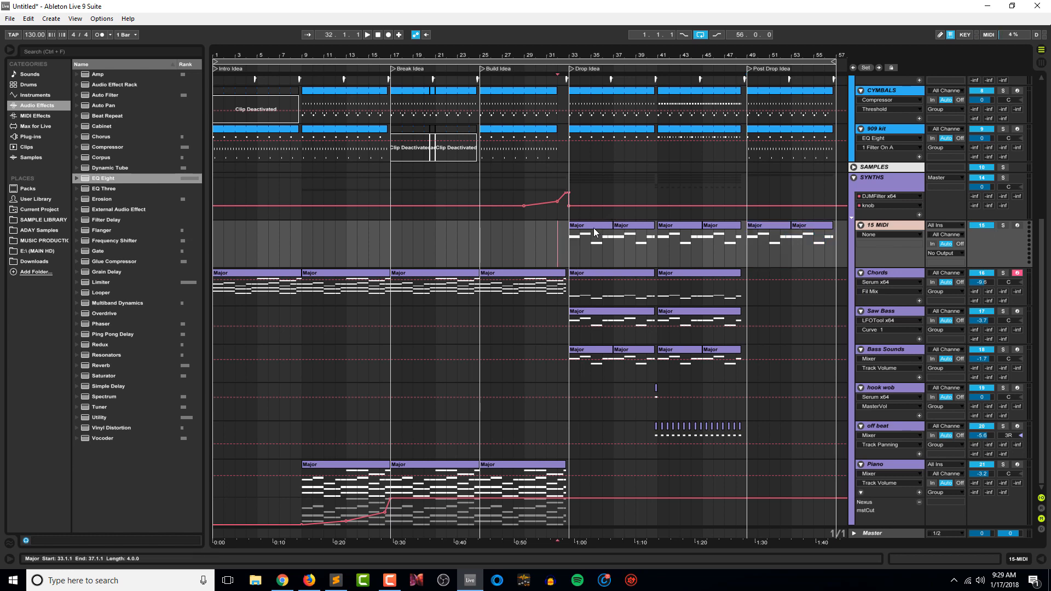
Consolidate the new track's drop clips from bar 33 to bar 49 into a single clip.
left_click(595, 232)
left_click(840, 229, "shift")
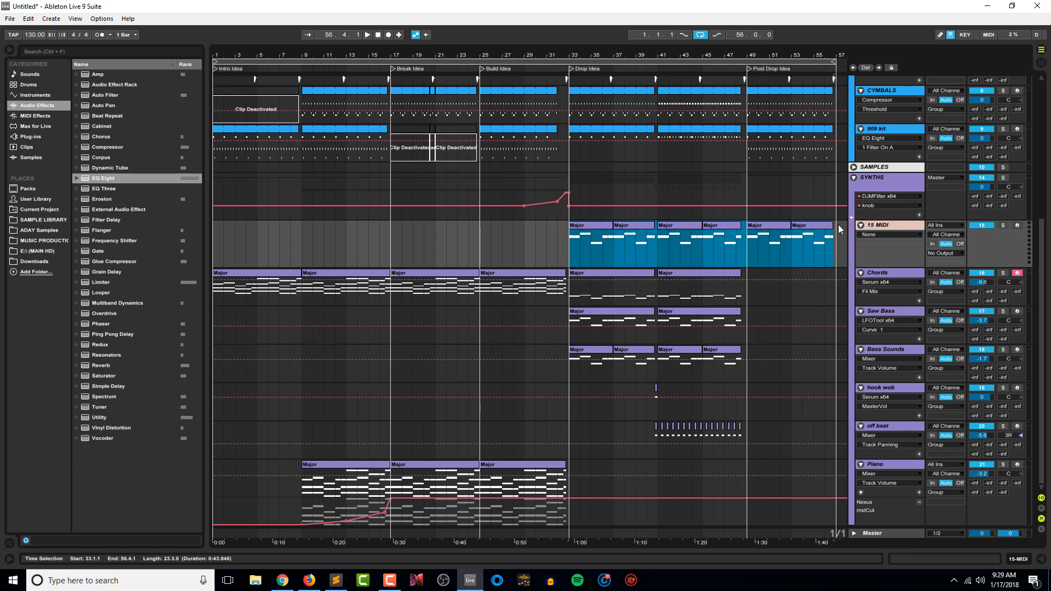
left_click(670, 248)
left_click_drag(747, 244, 589, 251)
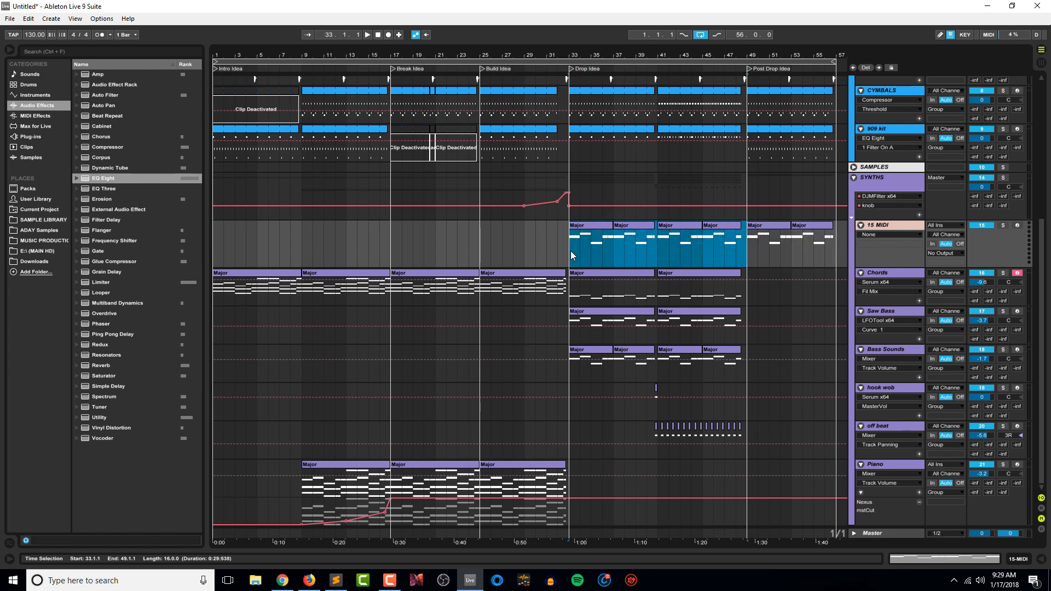
key("ctrl+j")
left_click_drag(660, 241, 587, 228)
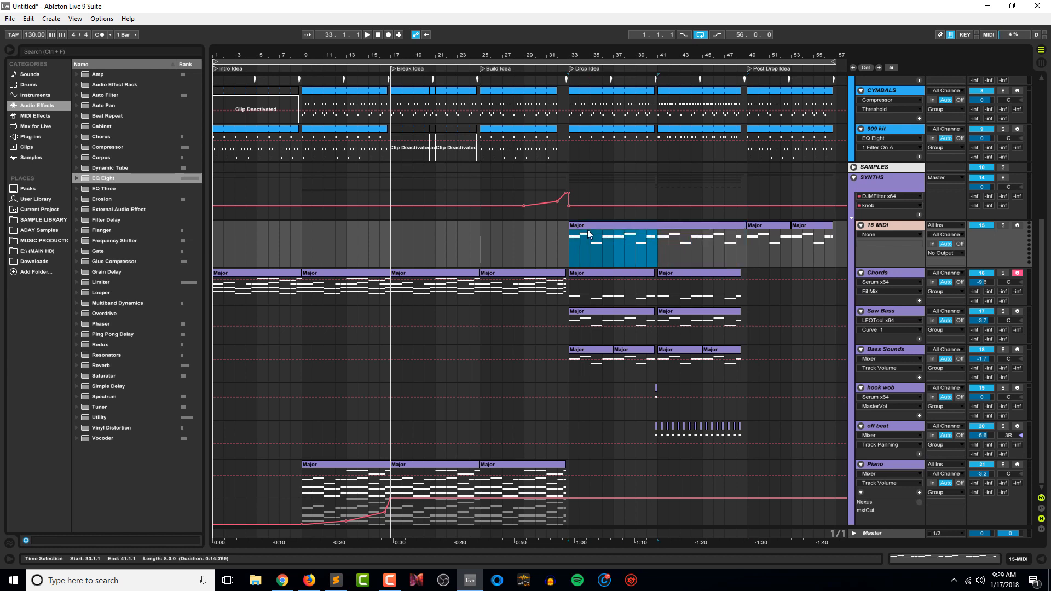
Transpose all notes of the consolidated drop clip down two octaves.
double_click(607, 229)
left_click(629, 367)
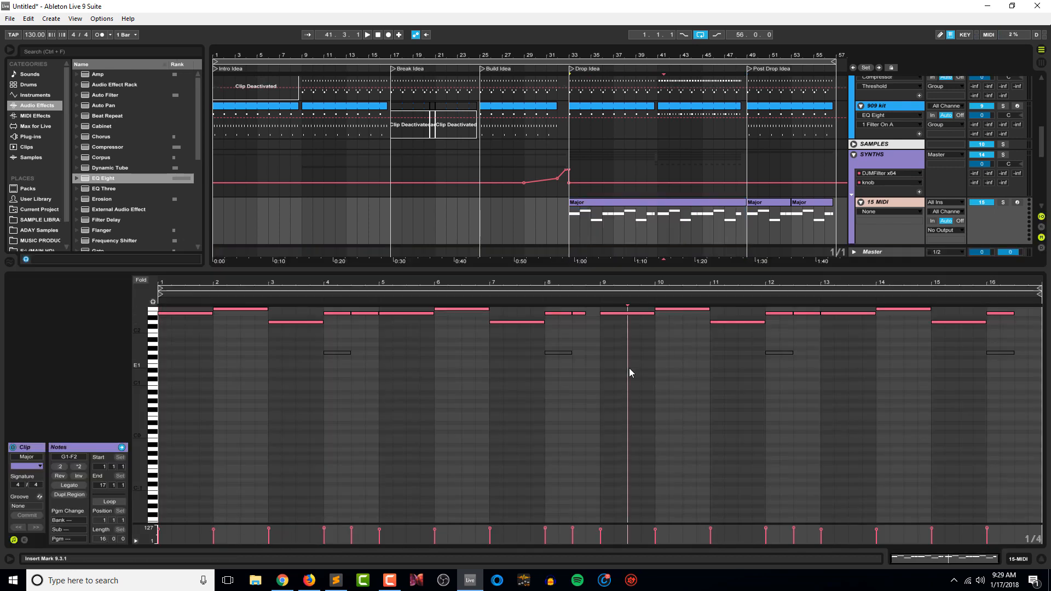
key("ctrl+a")
key("shift+Down")
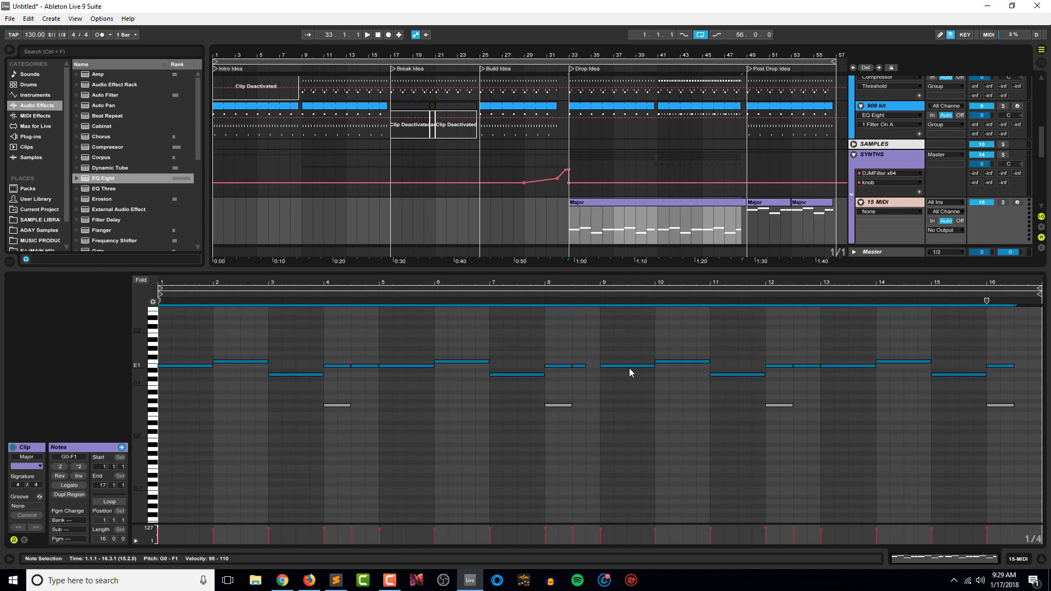
key("shift+Down")
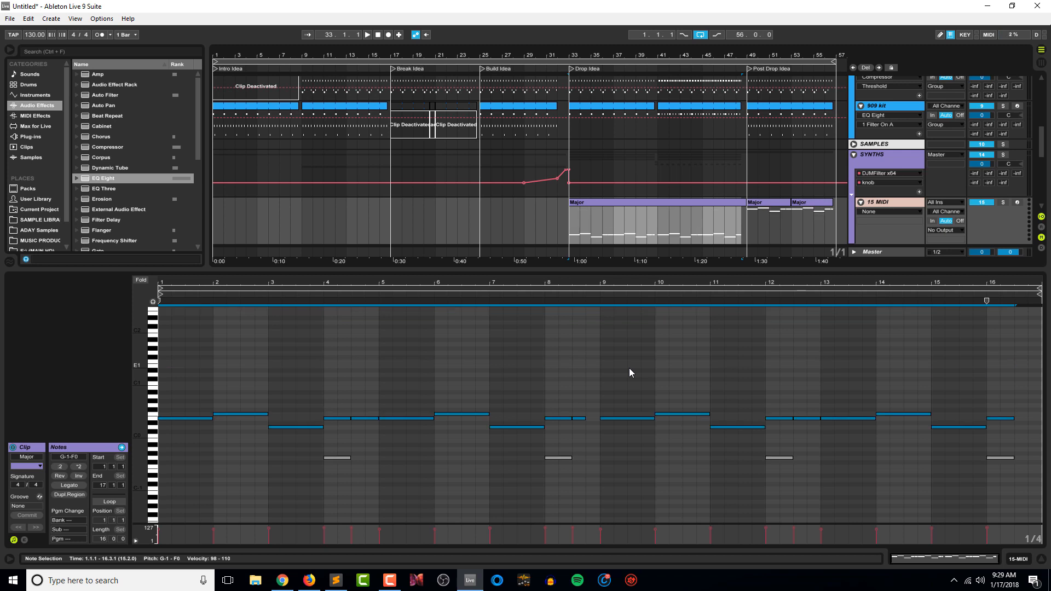
Replace the post-drop clips at bars 49 to 57 with a copy of the transposed clip and start playback from bar 32.
left_click(714, 207)
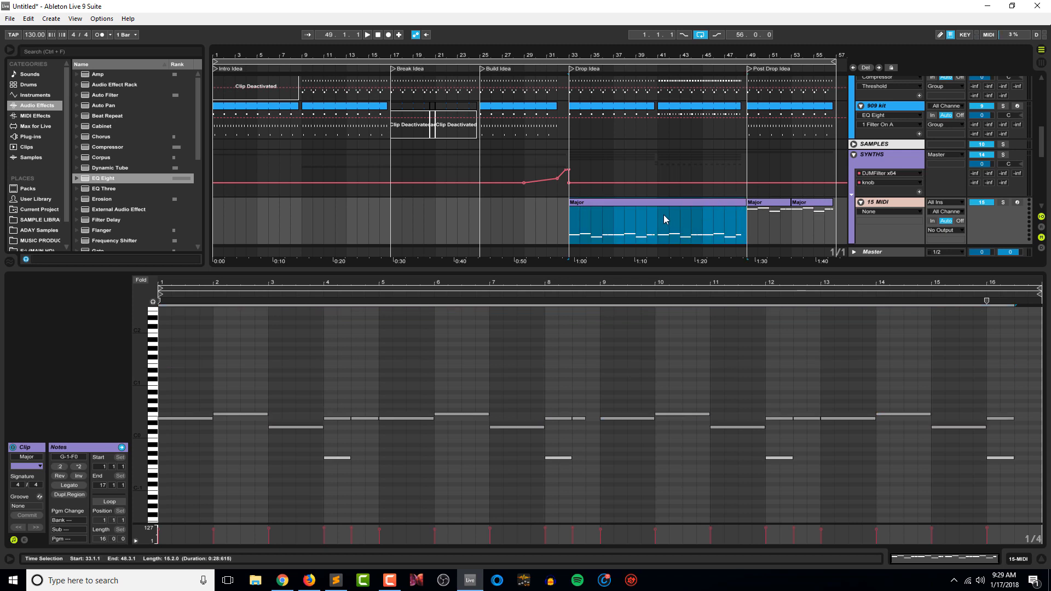
left_click_drag(663, 215, 758, 208)
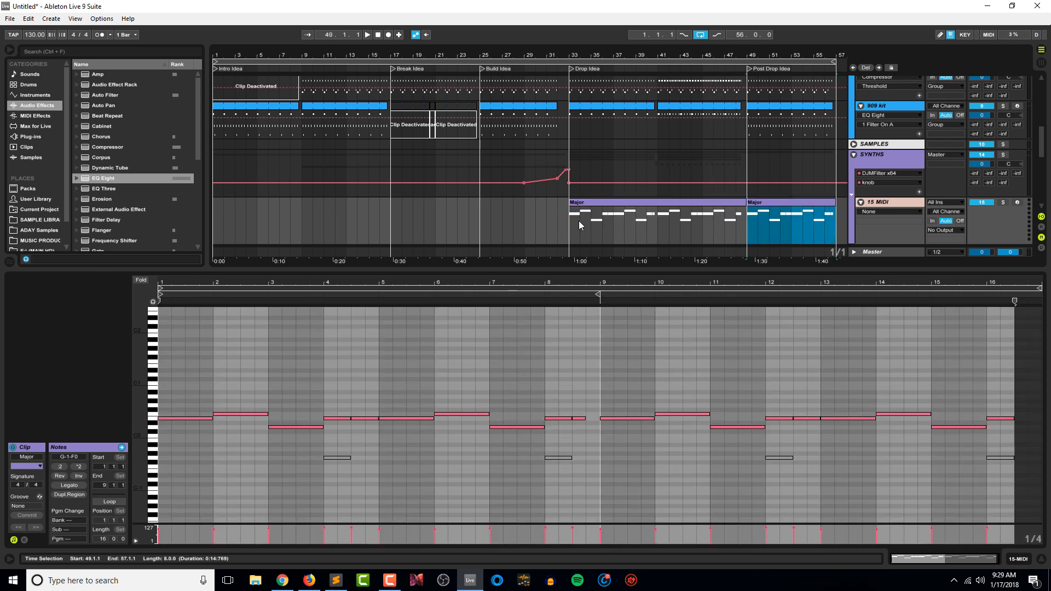
left_click(559, 216)
key("space")
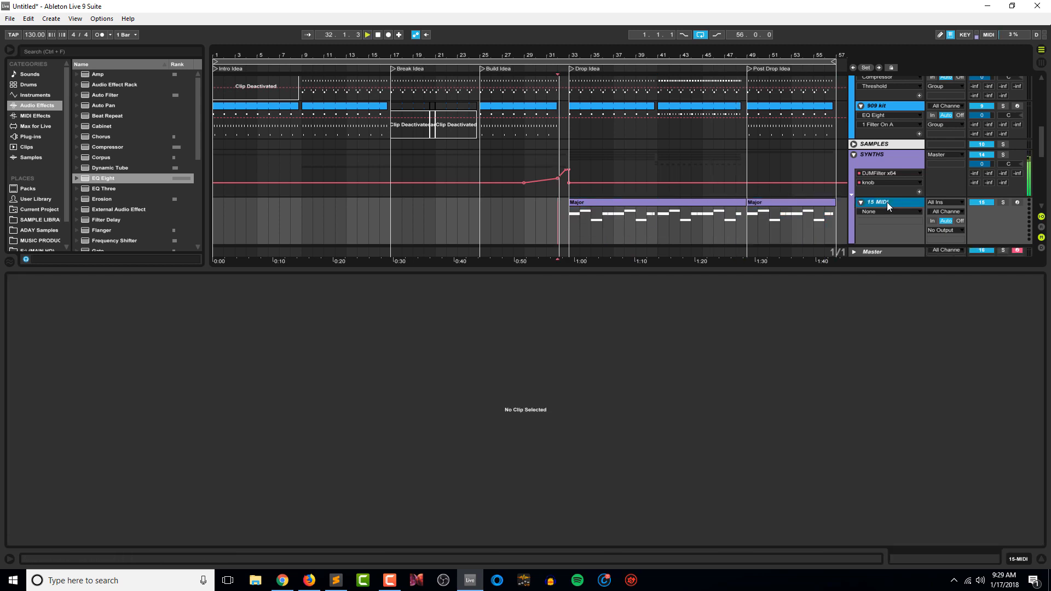
Search the Sounds library for "hip", load the Hip-Hop Sub Bass preset onto the new MIDI track, and clear the search.
double_click(887, 202)
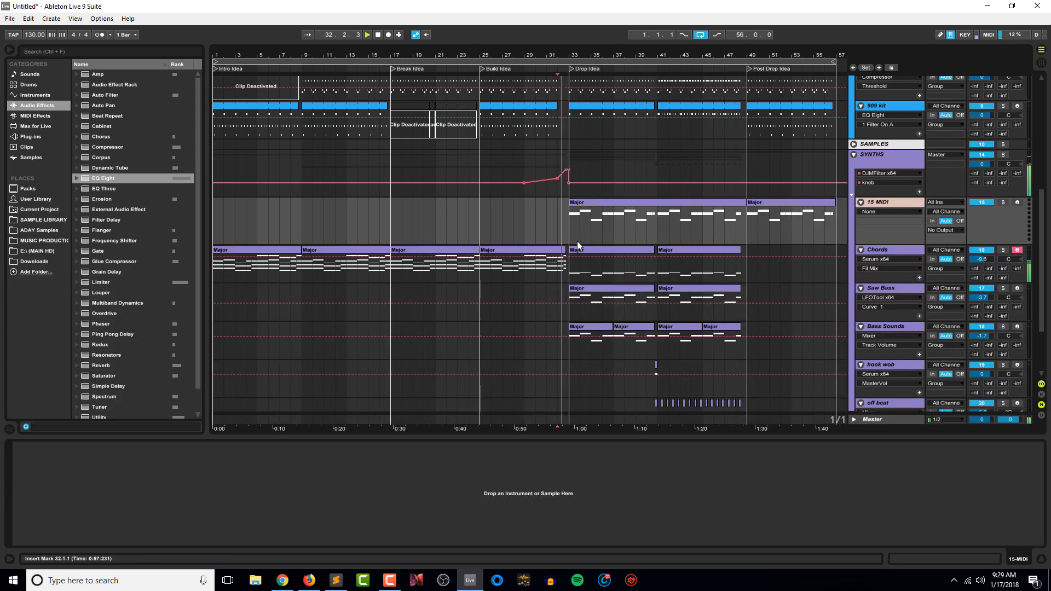
left_click(51, 53)
type("hip")
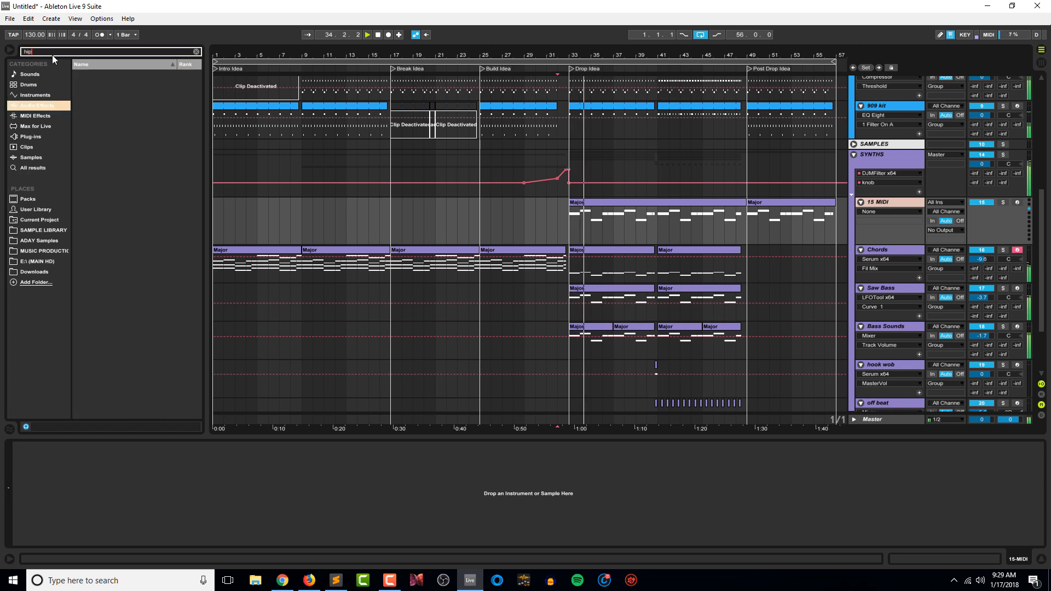
left_click(32, 74)
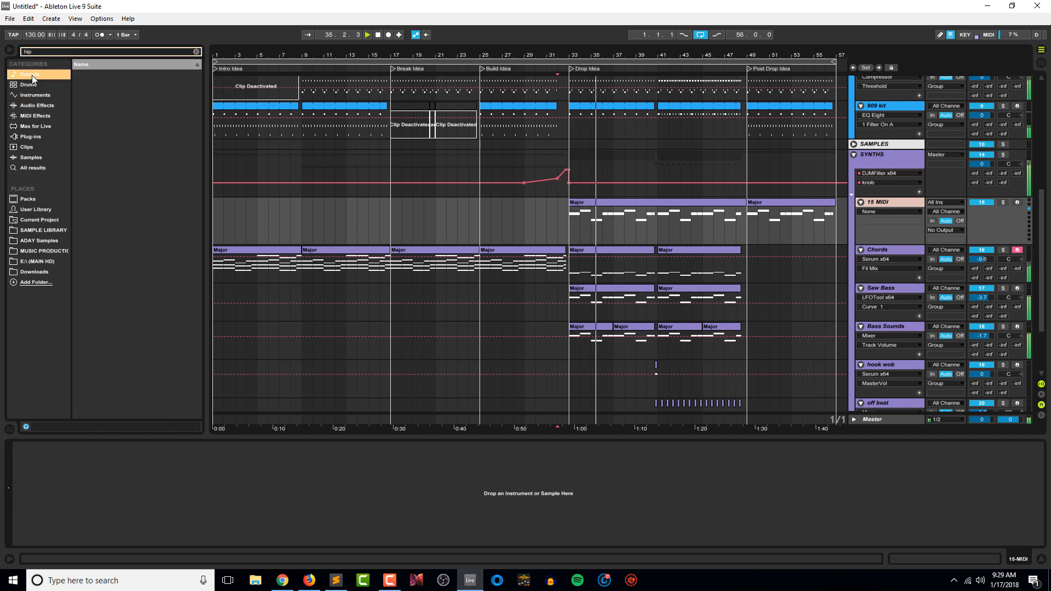
left_click(76, 75)
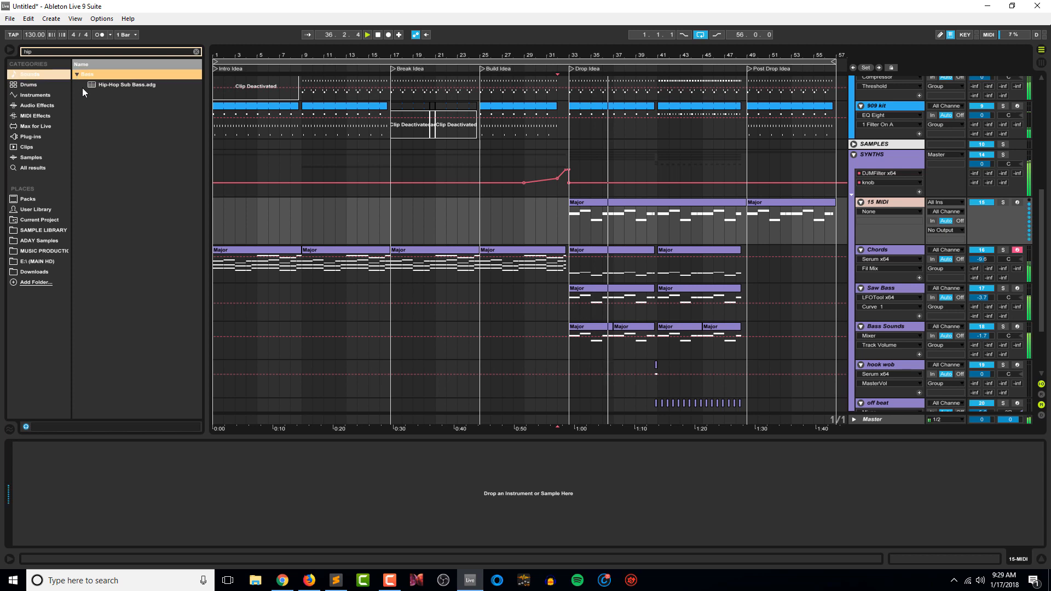
left_click(82, 86)
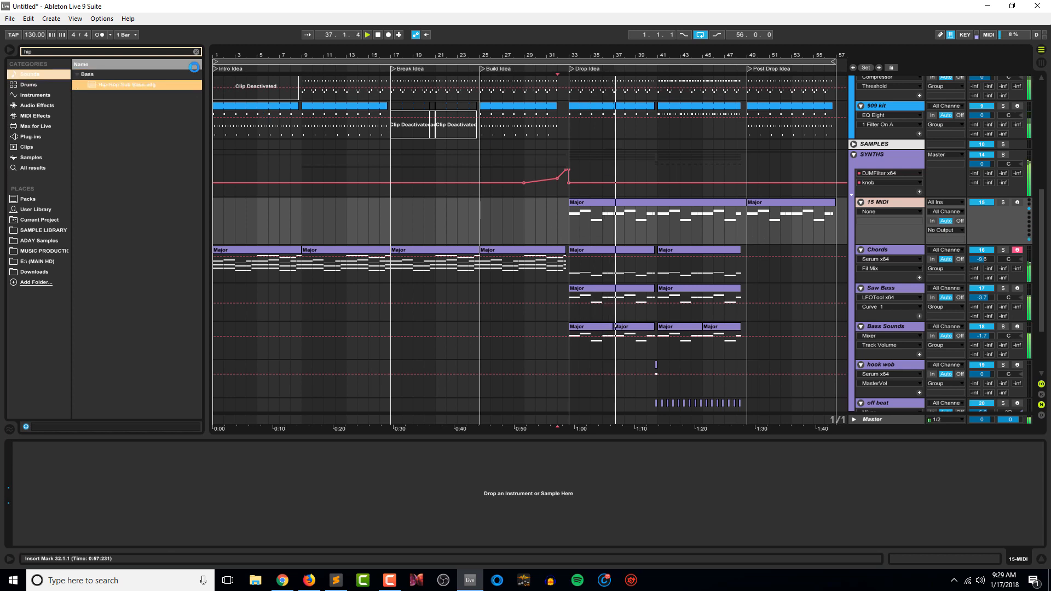
left_click(196, 52)
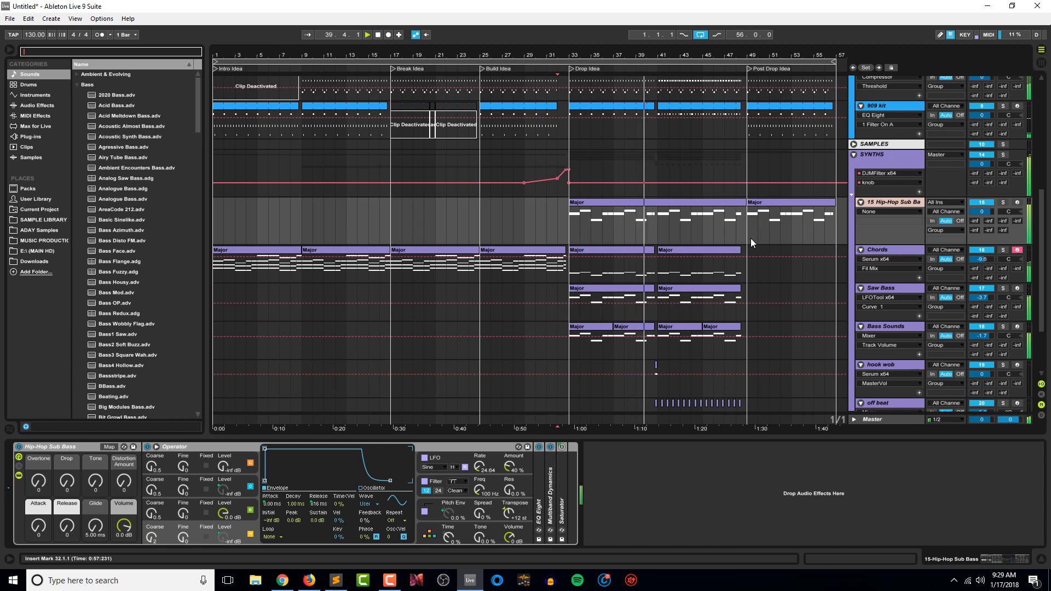
Solo the Hip-Hop Sub Bass track.
scroll(748, 229, "down", 2)
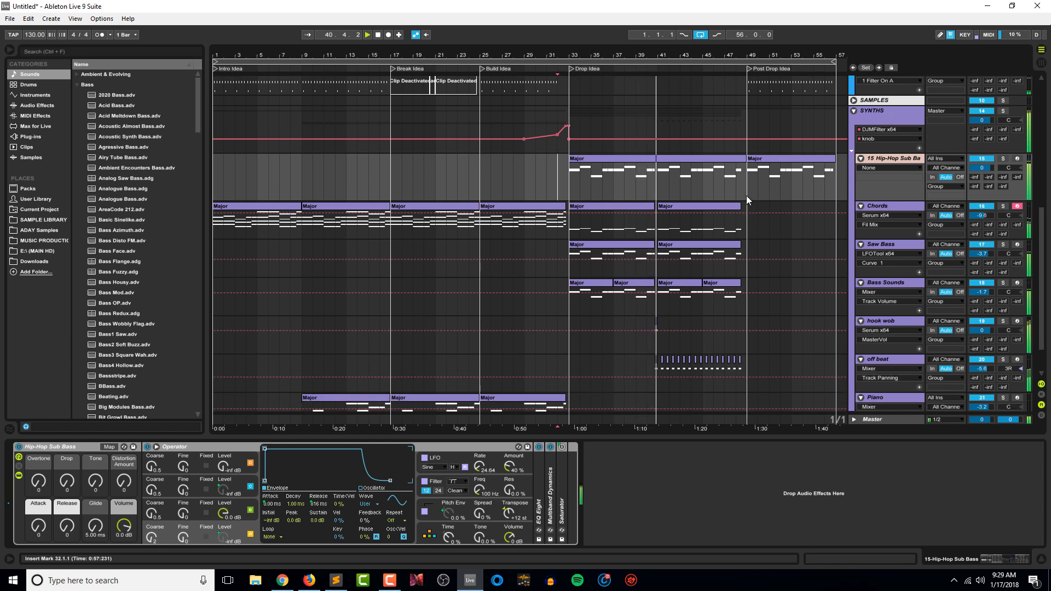
left_click(747, 200)
left_click(1002, 158)
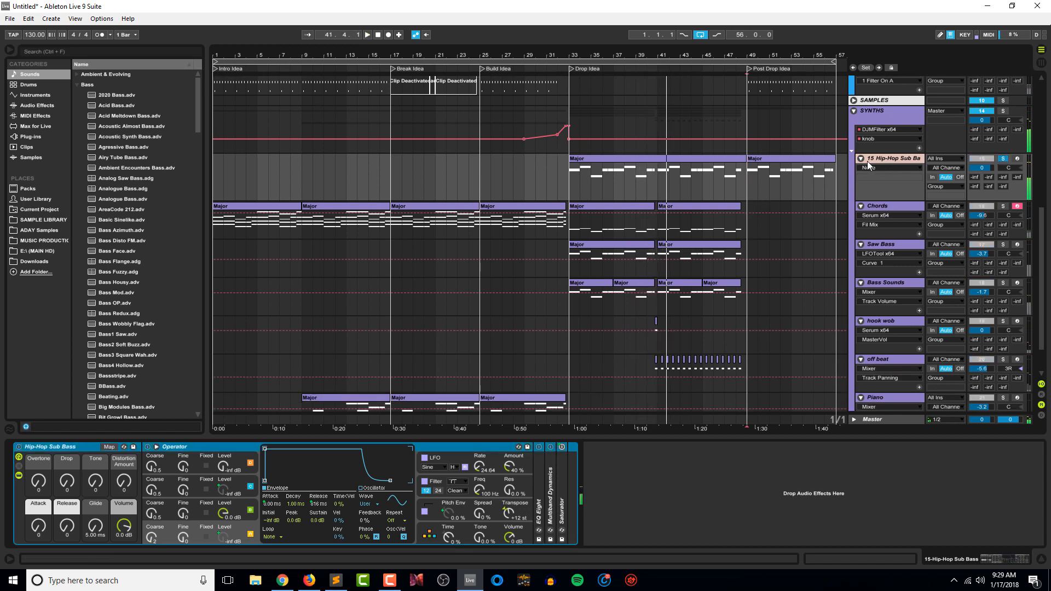
Add a Limiter with a ceiling of -6.19 dB to the Hip-Hop Sub Bass track and play the drop from bar 33.
left_click(37, 105)
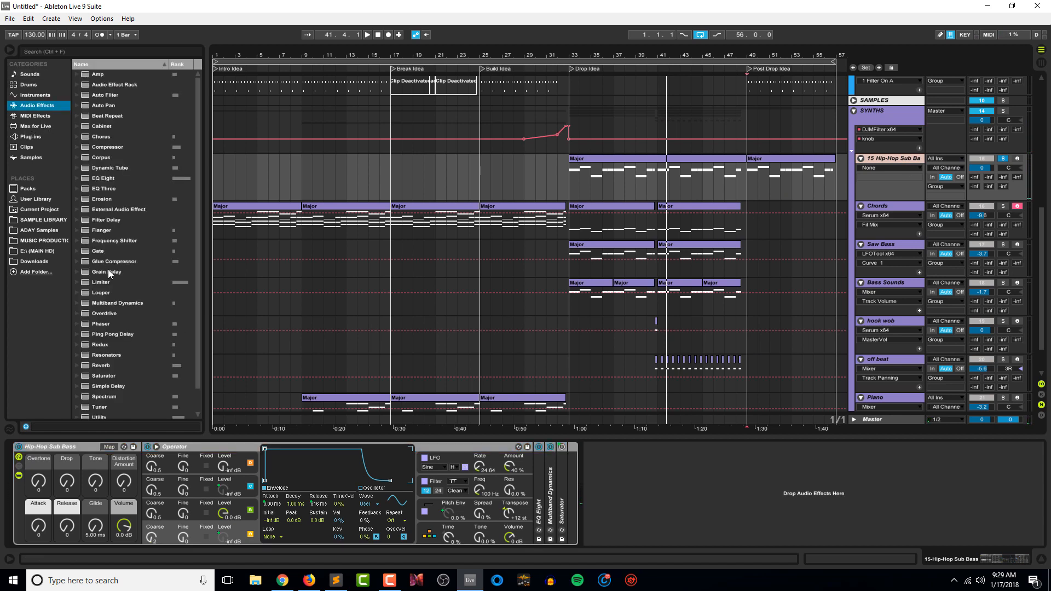
scroll(107, 269, "down", 2)
left_click(104, 258)
left_click_drag(104, 263, 629, 454)
key("space")
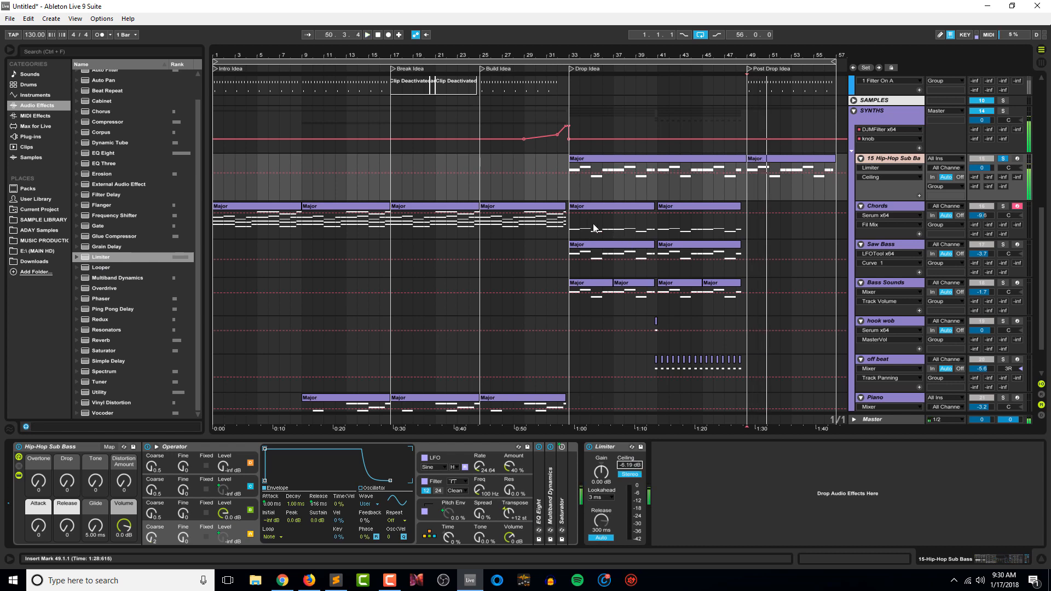
left_click(569, 188)
key("space")
left_click(798, 159)
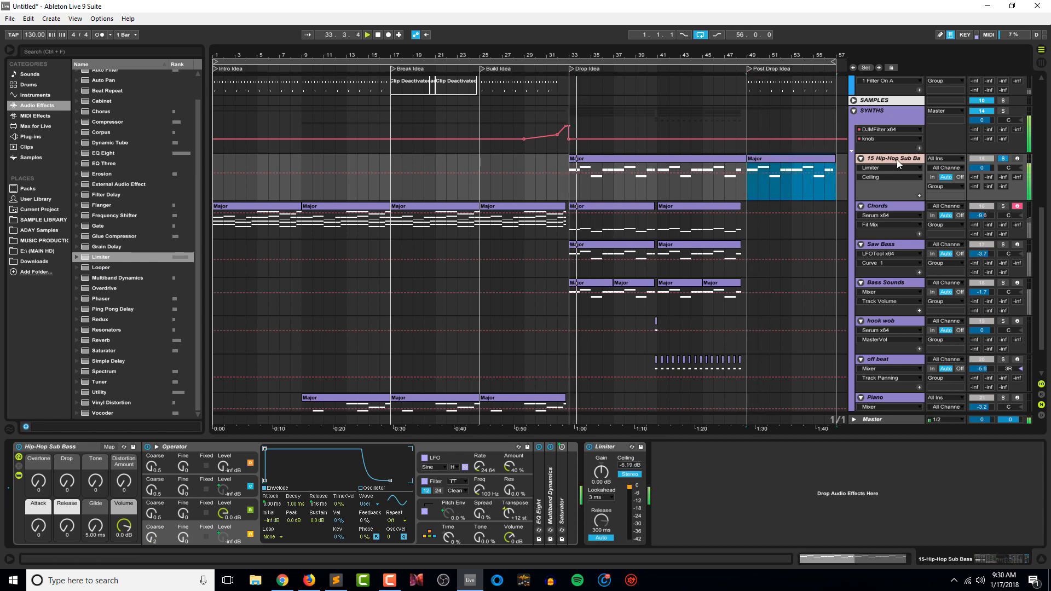
Copy the LFOTool effect from the Bass Sounds track to after the sub bass Limiter and open its editor.
left_click(887, 246)
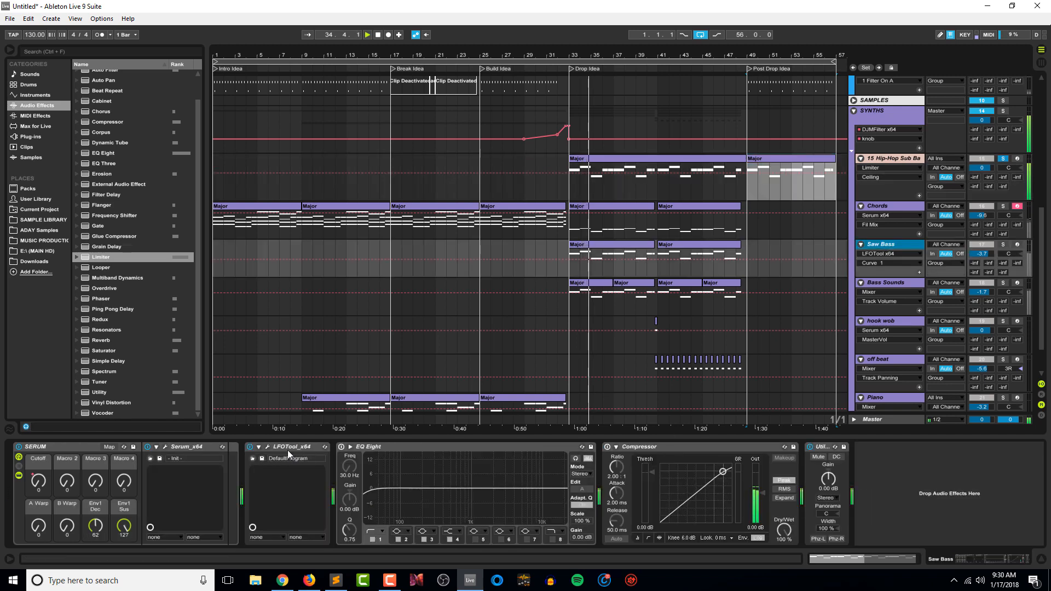
left_click(887, 286)
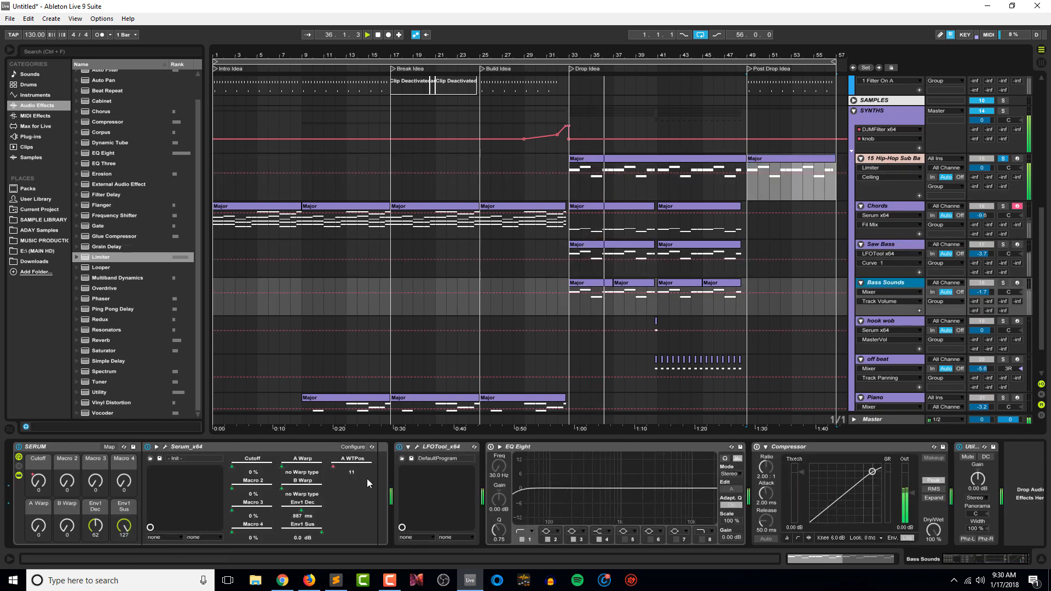
left_click(885, 157)
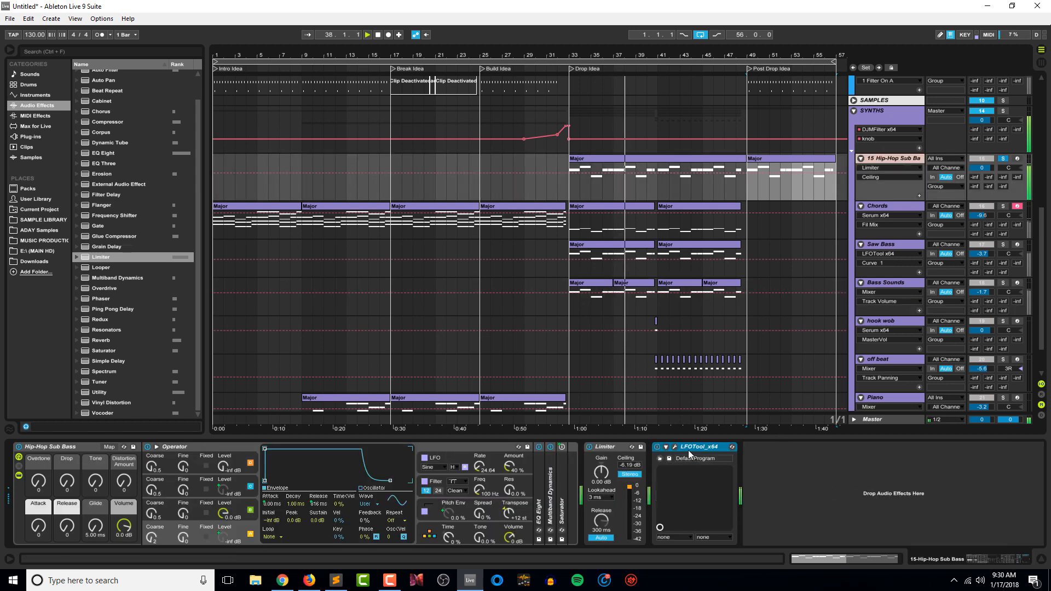
left_click(674, 447)
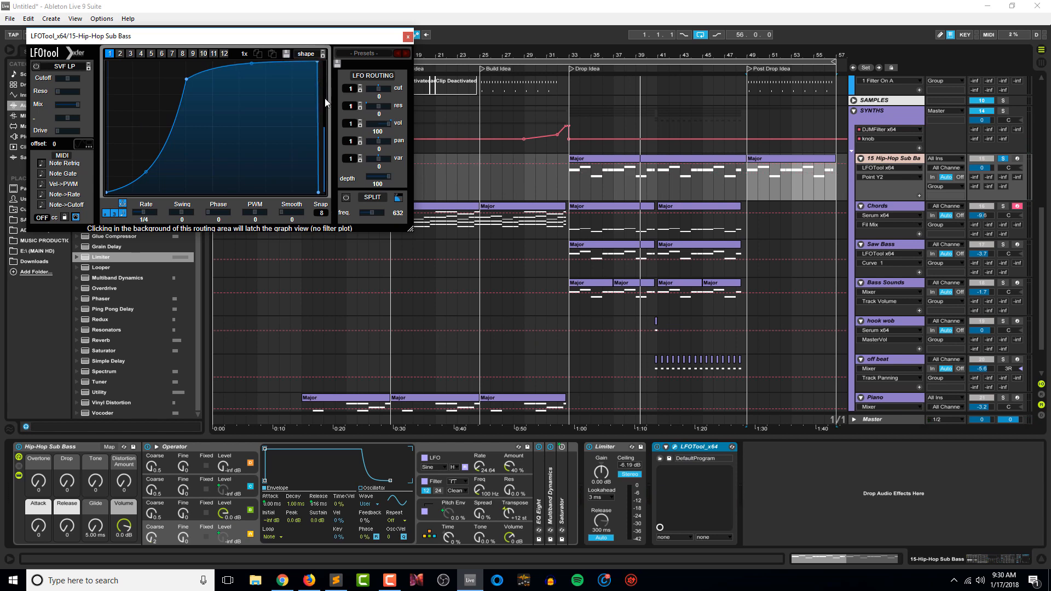
Lower the early point of the LFOTool volume curve close to the baseline and play the sub bass clip from bar 33.
key("space")
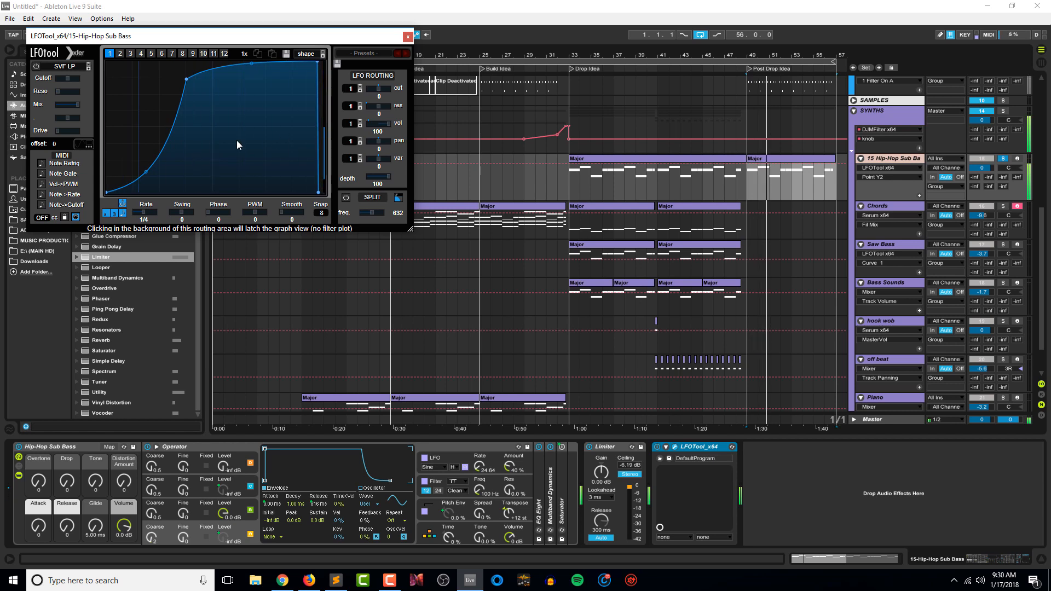
left_click_drag(143, 173, 152, 190)
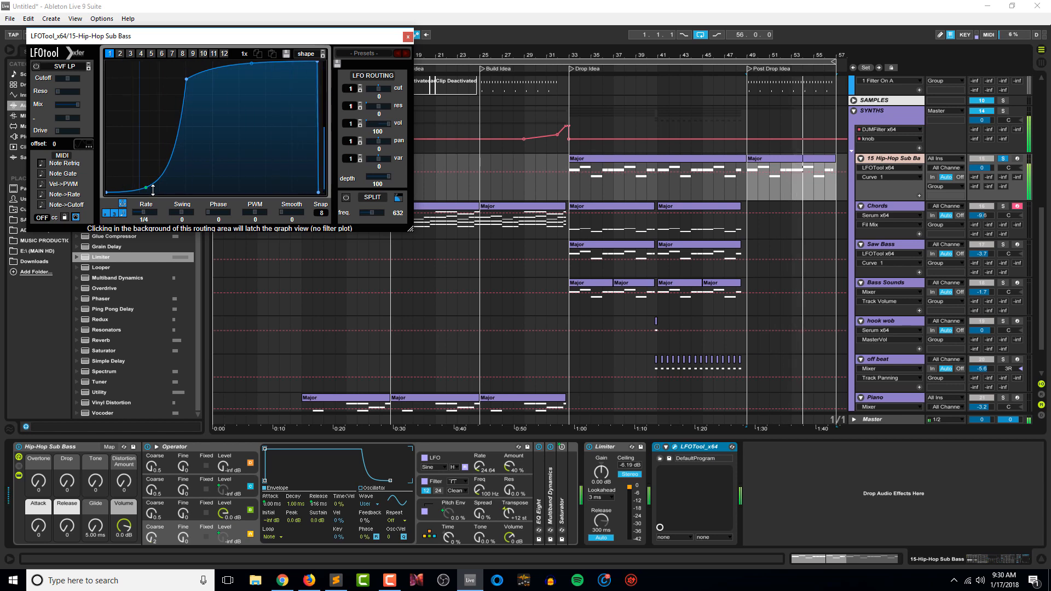
left_click(107, 193)
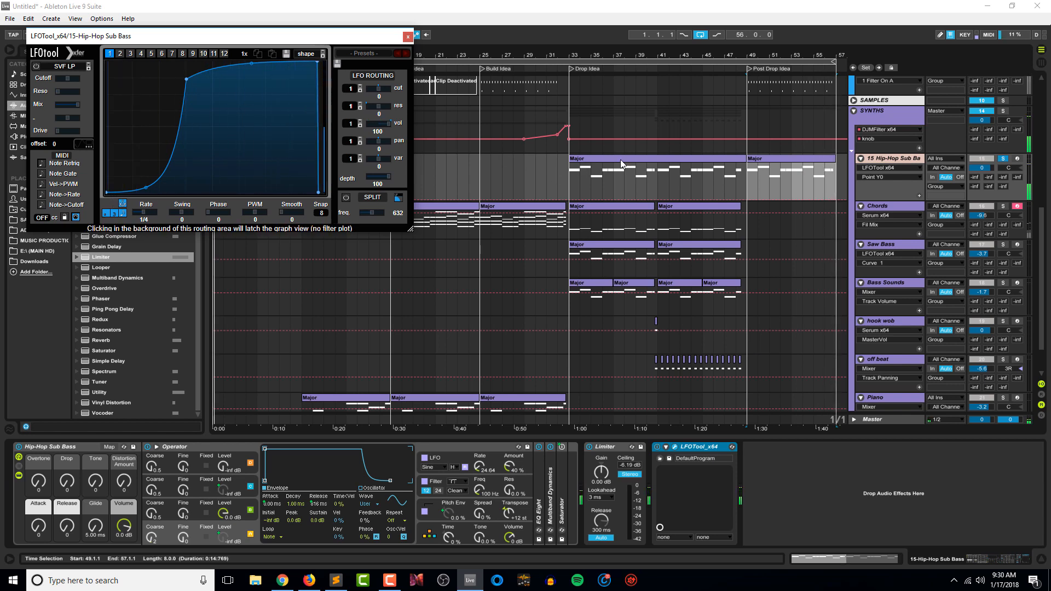
left_click(911, 160)
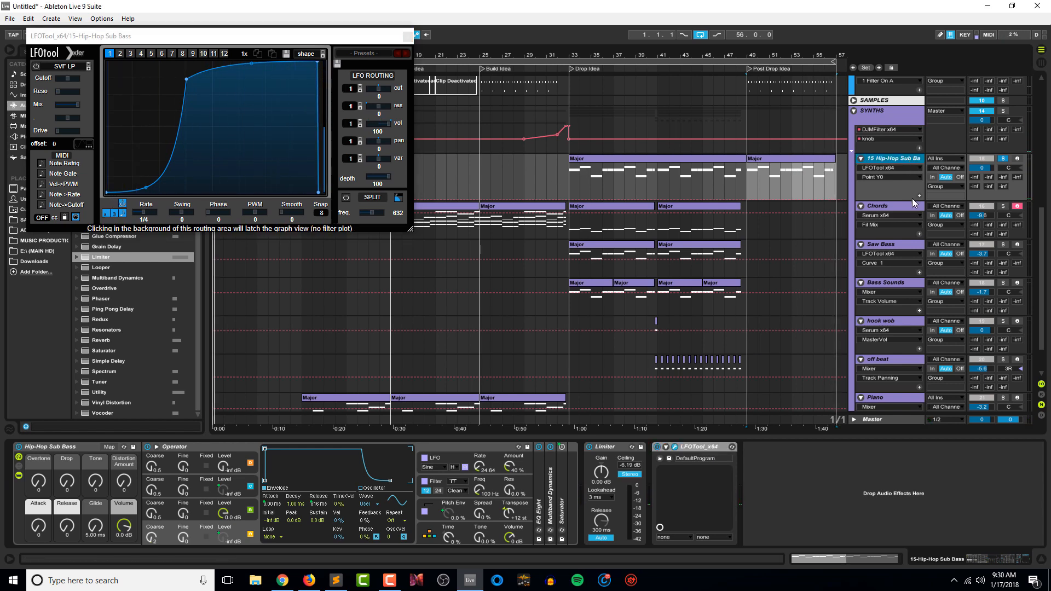
left_click_drag(912, 201, 912, 192)
left_click(146, 188)
left_click(722, 158)
key("space")
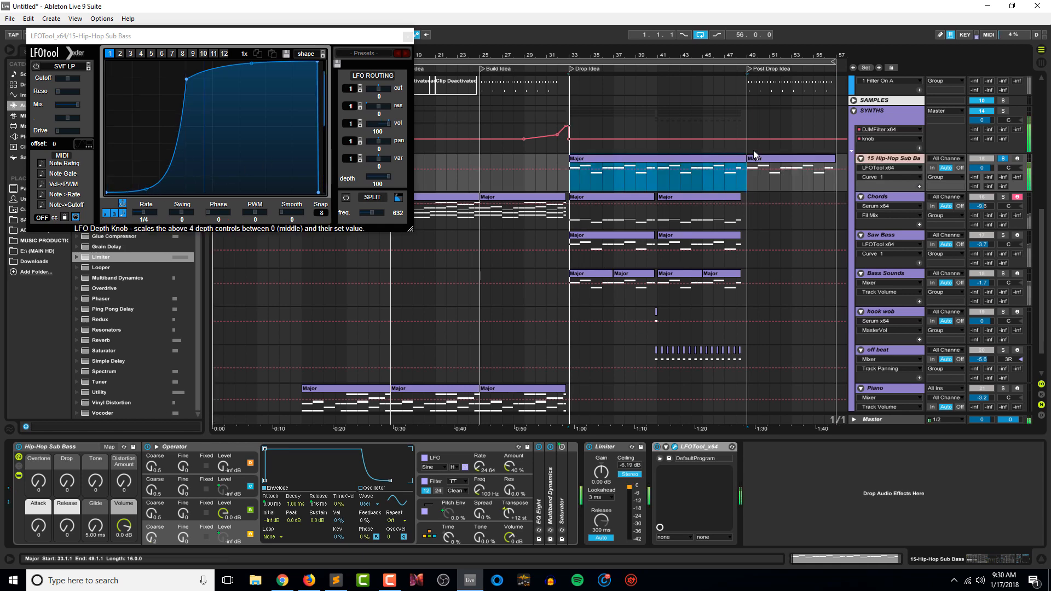
Unsolo the sub bass track, set its Limiter ceiling to -5.25 dB, and close the LFOTool editor.
left_click(1003, 159)
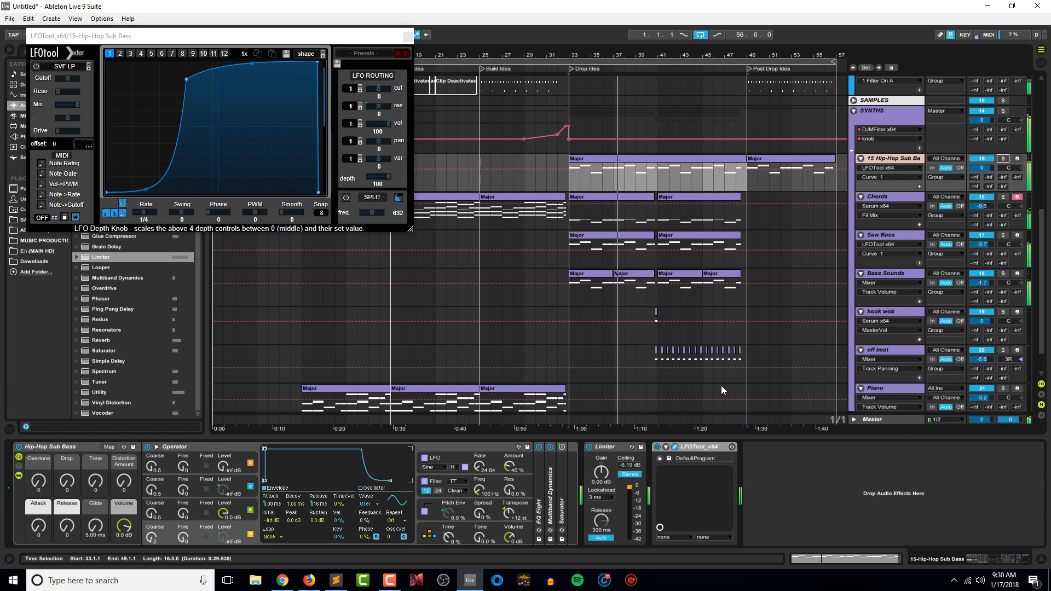
left_click(629, 465)
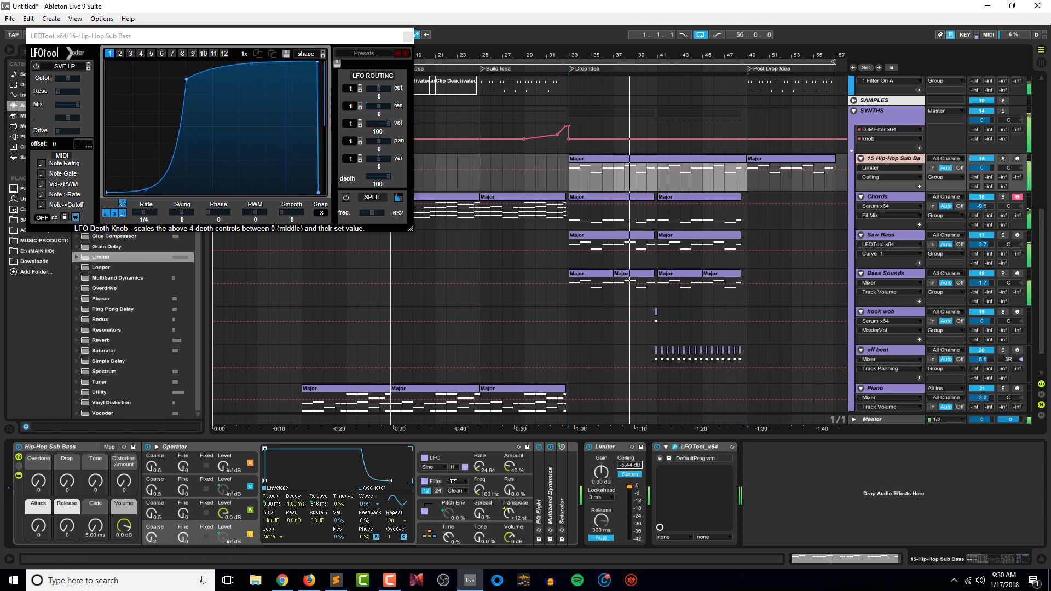
scroll(629, 466, "down", 1)
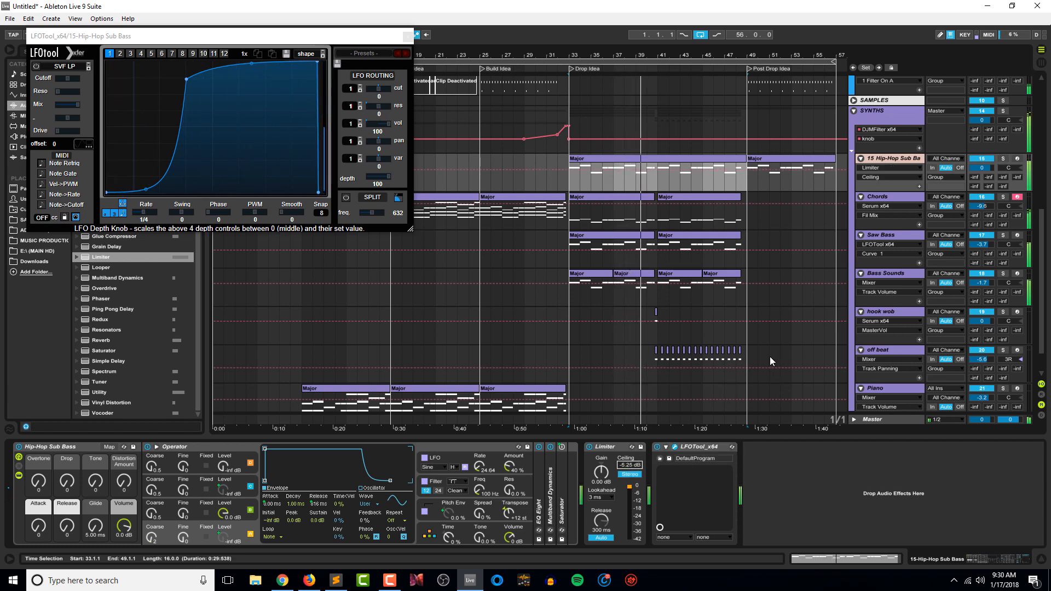
left_click(407, 37)
Pan the off beat track to 10R and hide the device view.
key("ctrl+a")
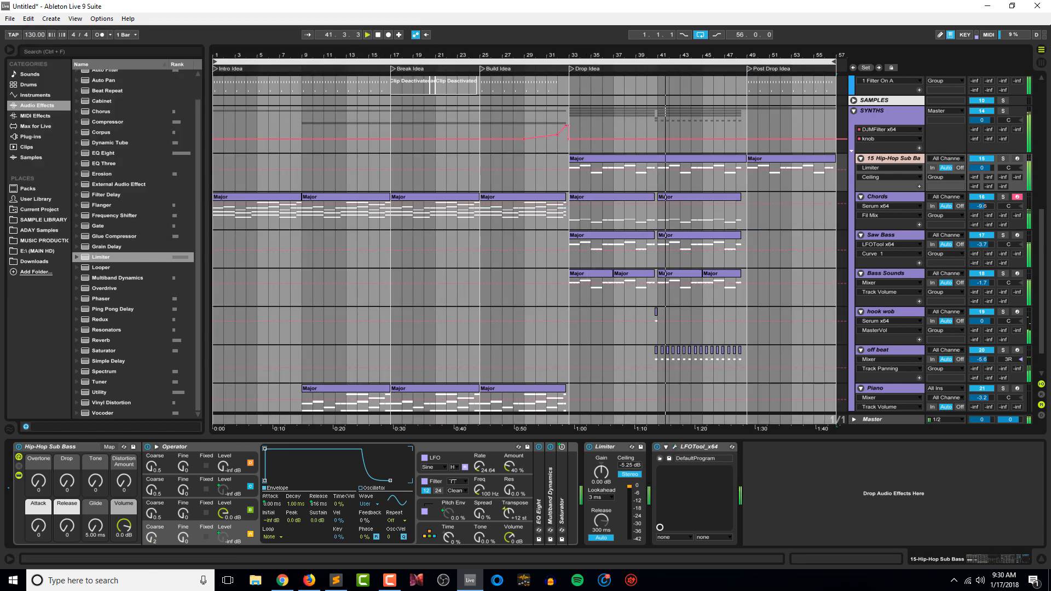
left_click(656, 330)
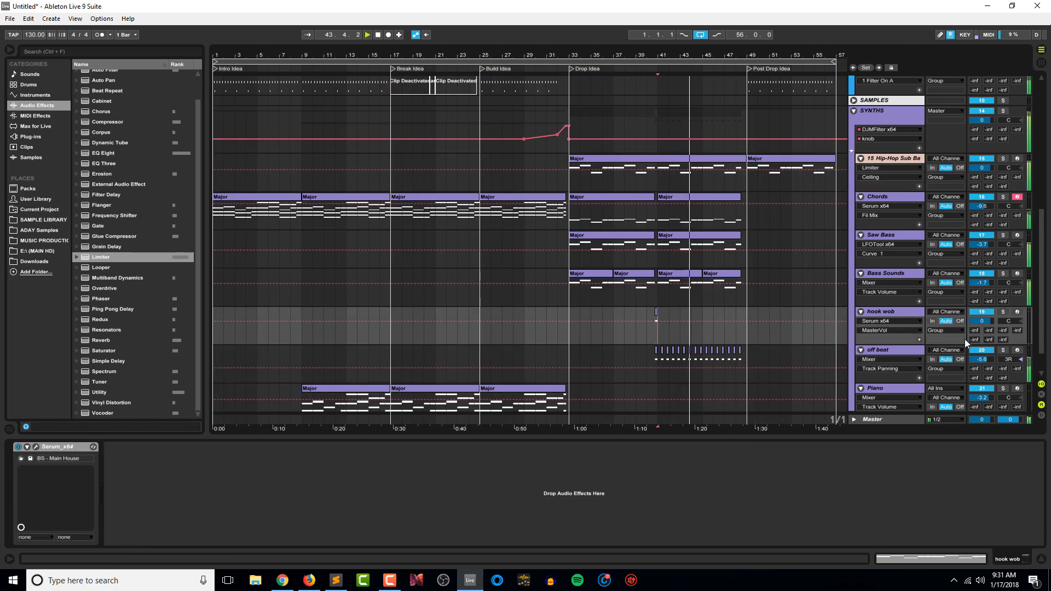
left_click(1008, 359)
left_click_drag(1008, 359, 1008, 353)
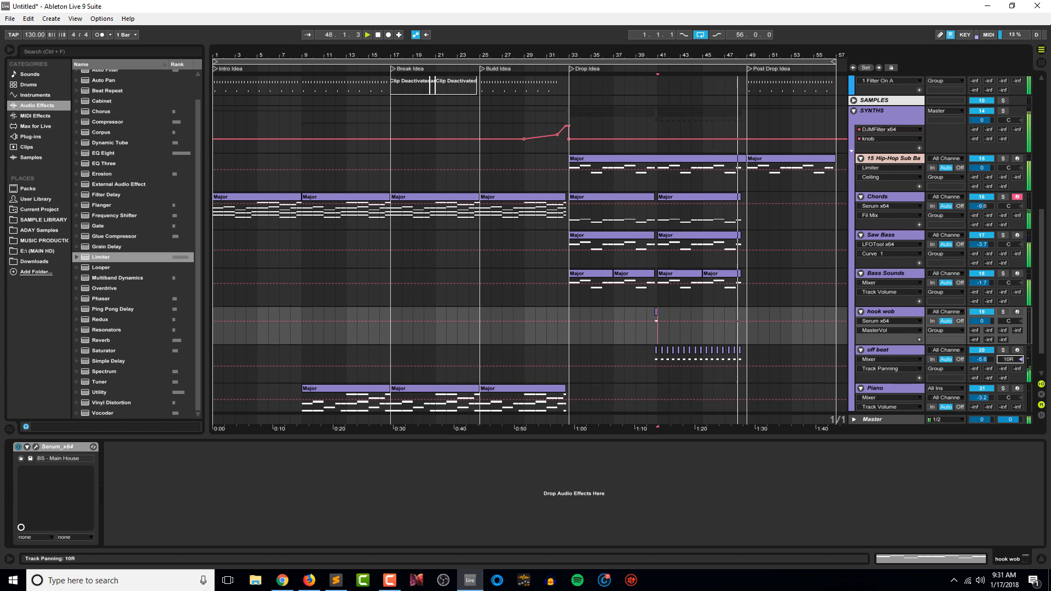
double_click(787, 437)
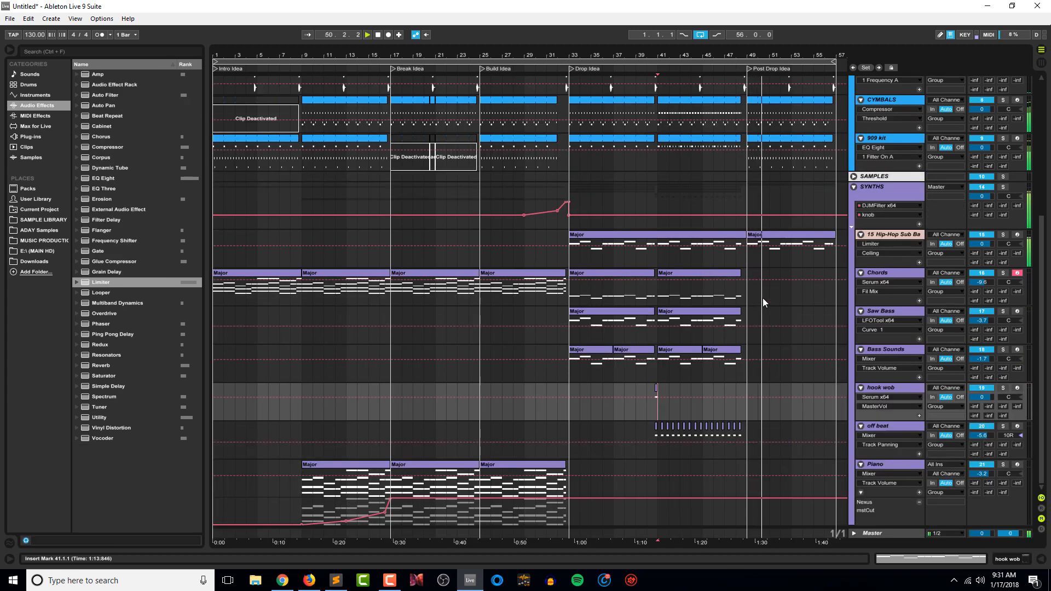
Boost band 5 of Kick_Electro's EQ Eight on the KICK + SNARE track by 5.08 dB at 94.9 Hz with a Q of 1.19 while playing from bar 49.
left_click(747, 299)
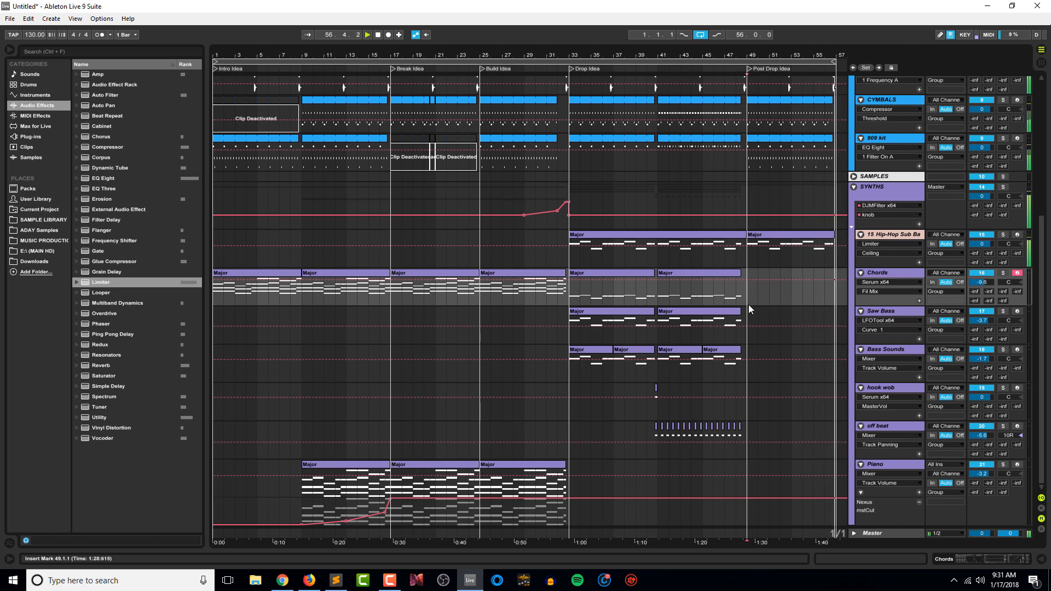
key("space")
scroll(886, 176, "up", 5)
double_click(877, 110)
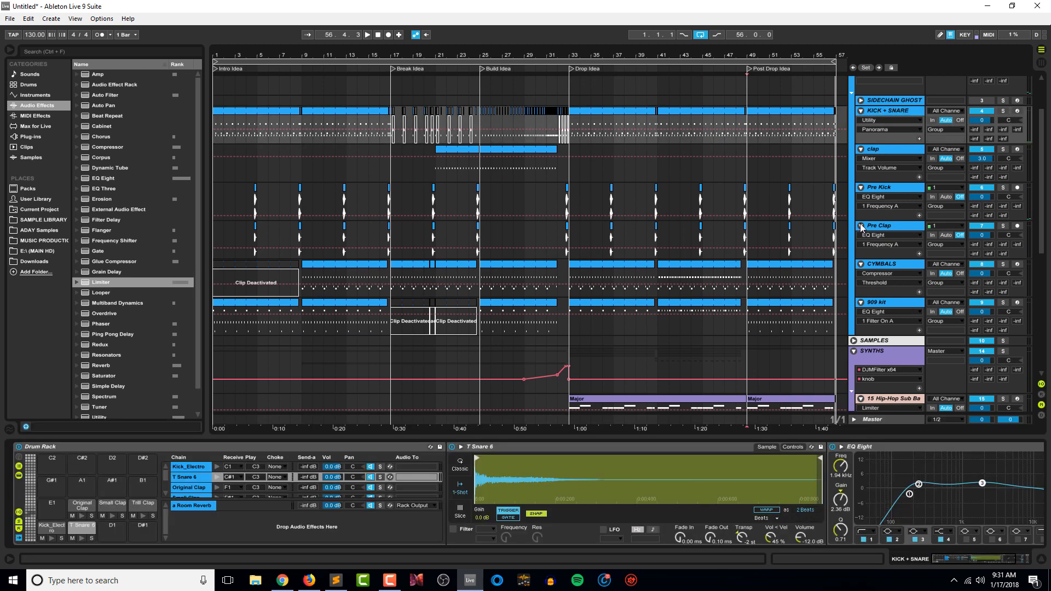
left_click(202, 467)
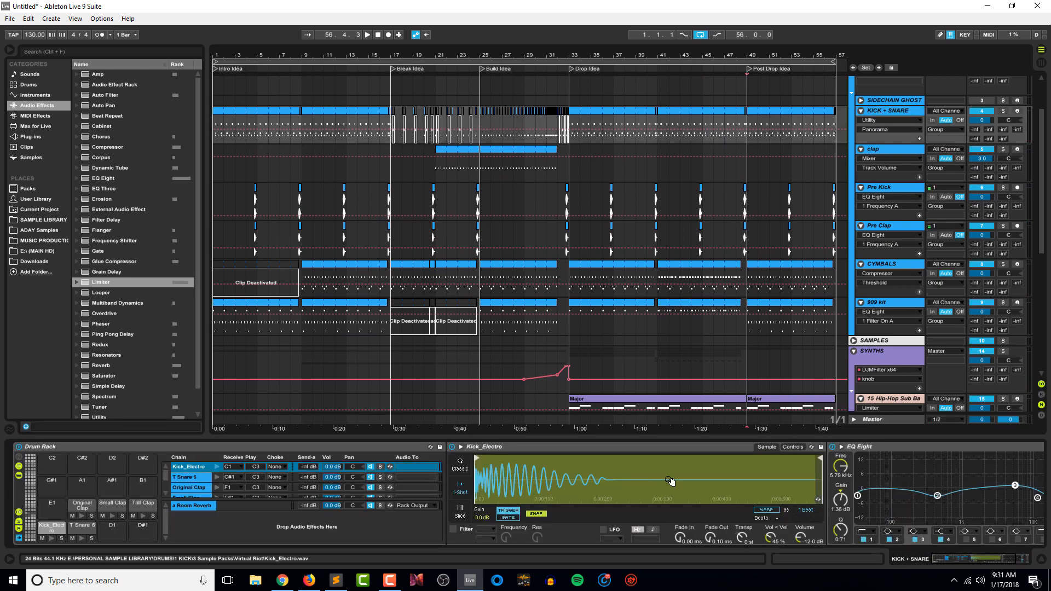
left_click(967, 539)
key("space")
mouse_move(893, 488)
left_mouse_down()
mouse_move(876, 455)
mouse_move(905, 456)
mouse_move(892, 477)
left_mouse_up()
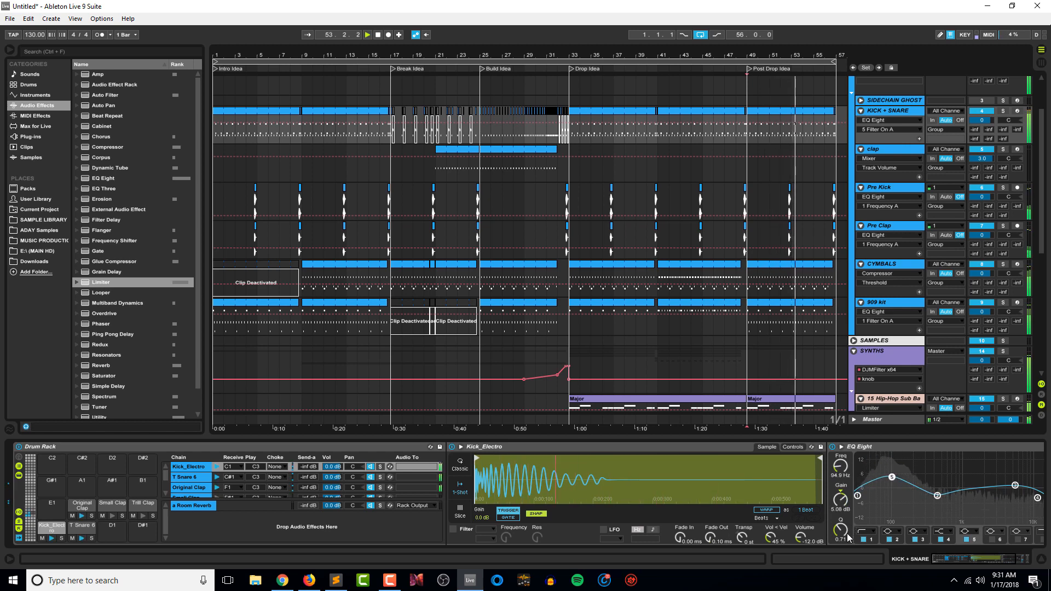
left_click_drag(840, 530, 840, 518)
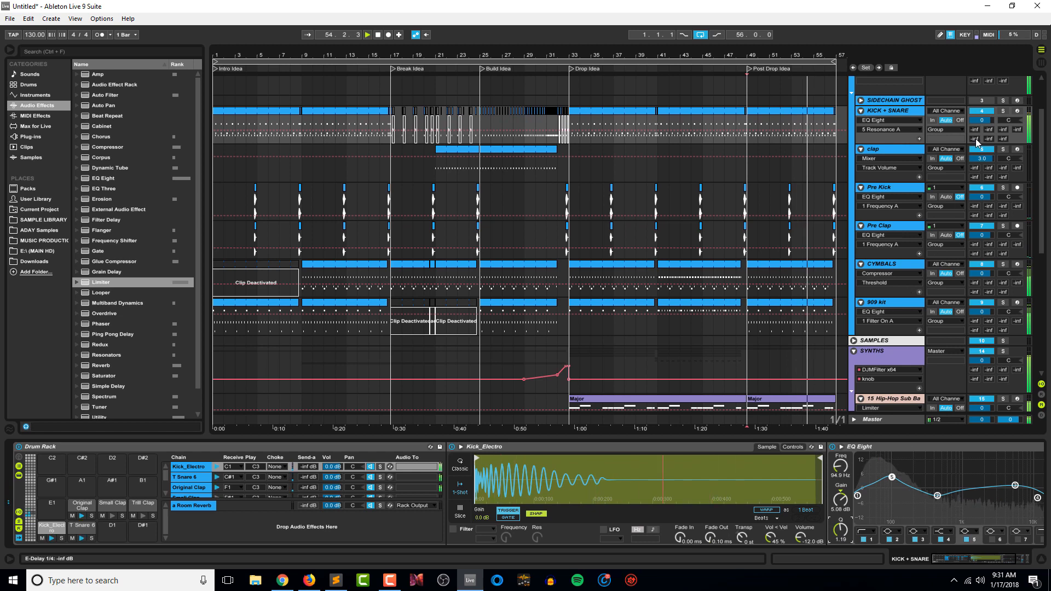
left_click_drag(861, 436, 860, 503)
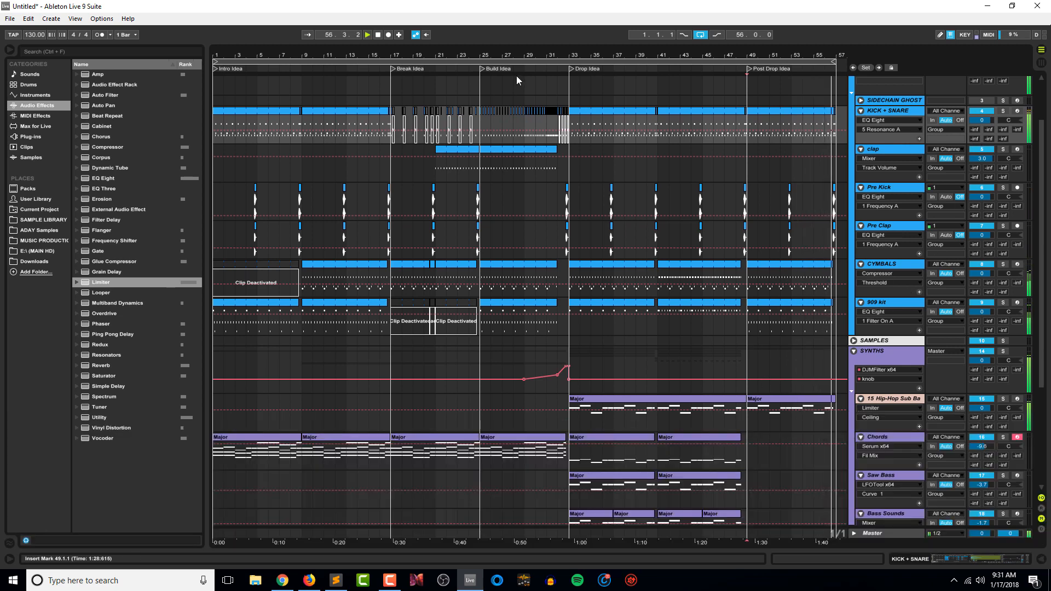
Copy the Saw Bass clip at bar 41 to the post-drop section at bar 49 and play back the transition.
left_click(517, 61)
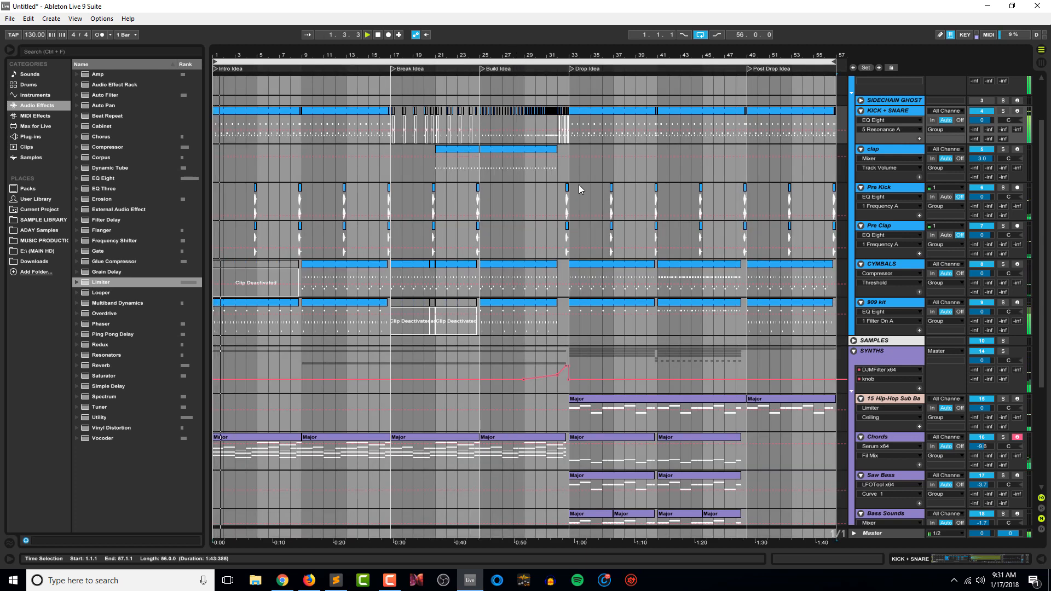
left_click(685, 442)
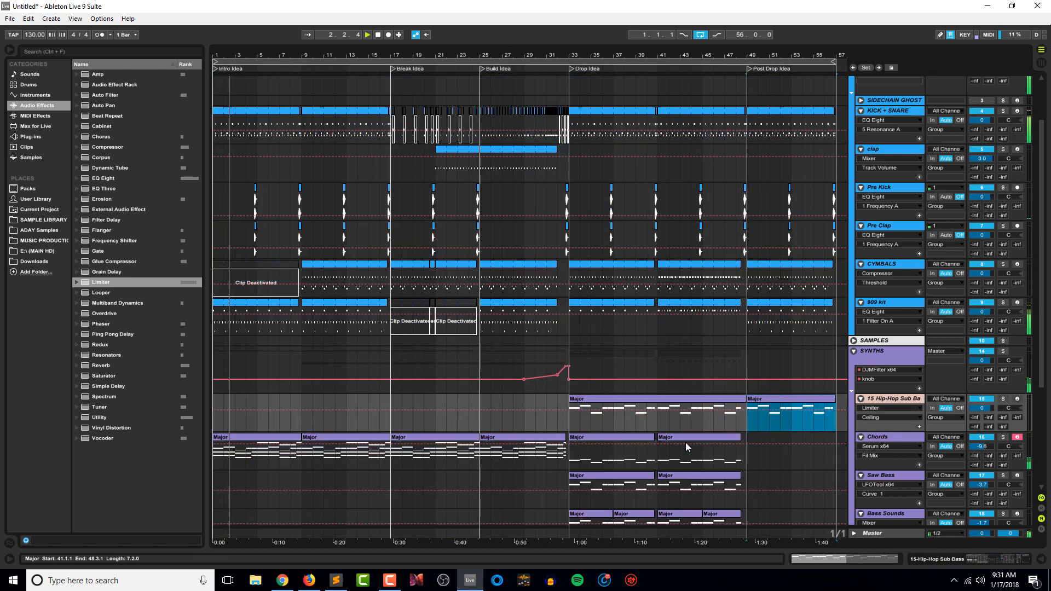
left_click(711, 487)
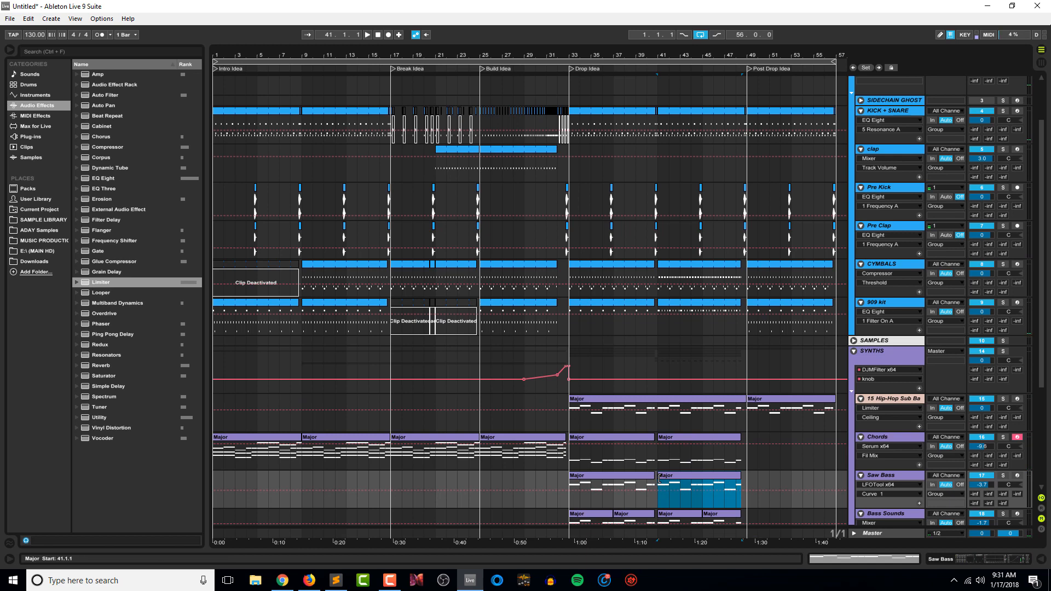
left_click_drag(739, 486, 829, 486)
left_click(756, 400)
key("space")
scroll(796, 397, "down", 5)
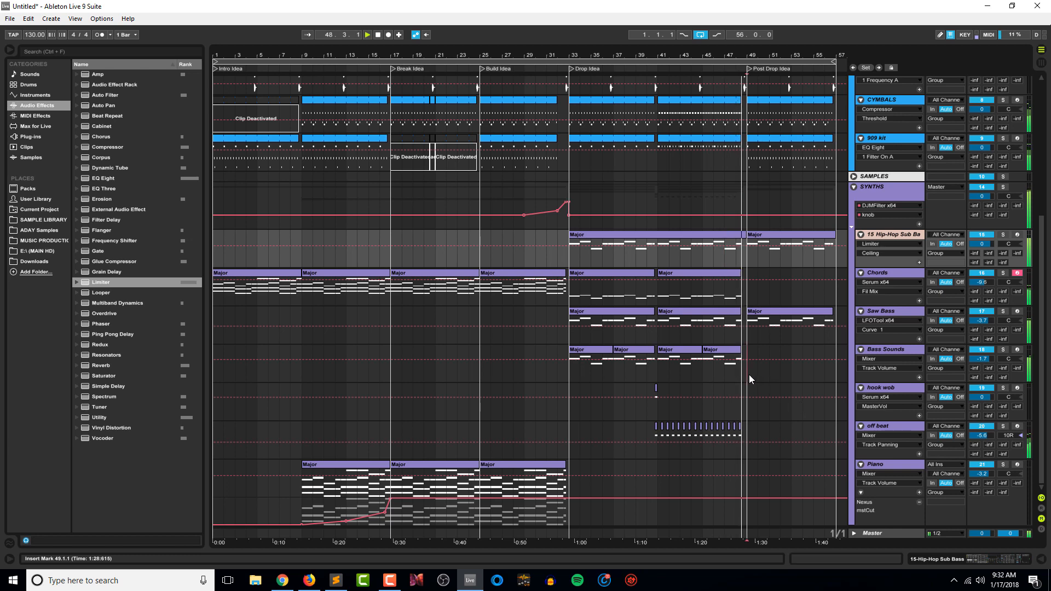
Try duplicating the Chords clip from bars 41 to 49 into the post-drop section, and undo the duplication.
left_click(750, 375)
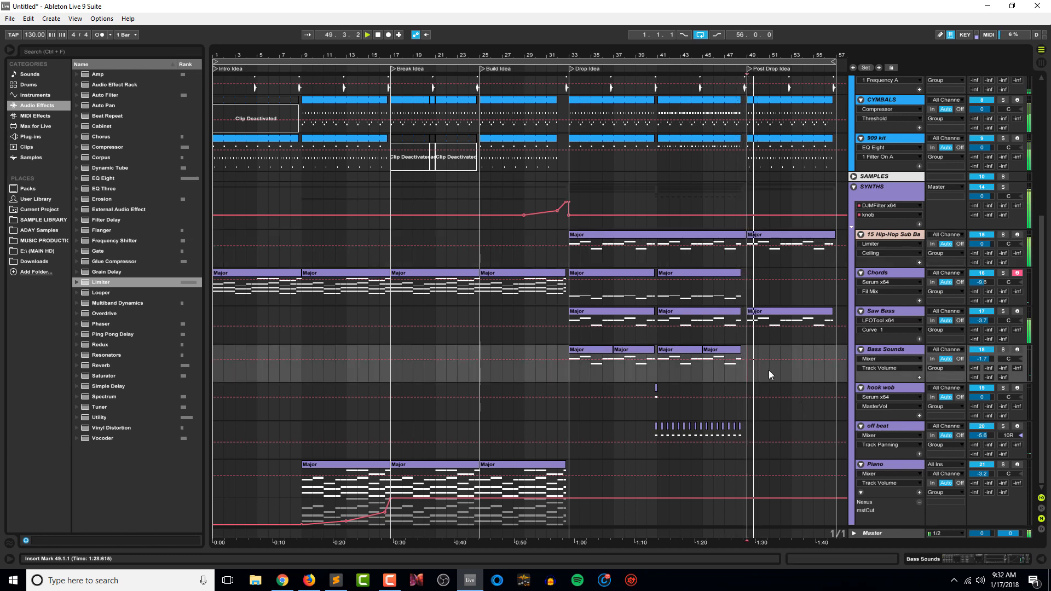
left_click(788, 368)
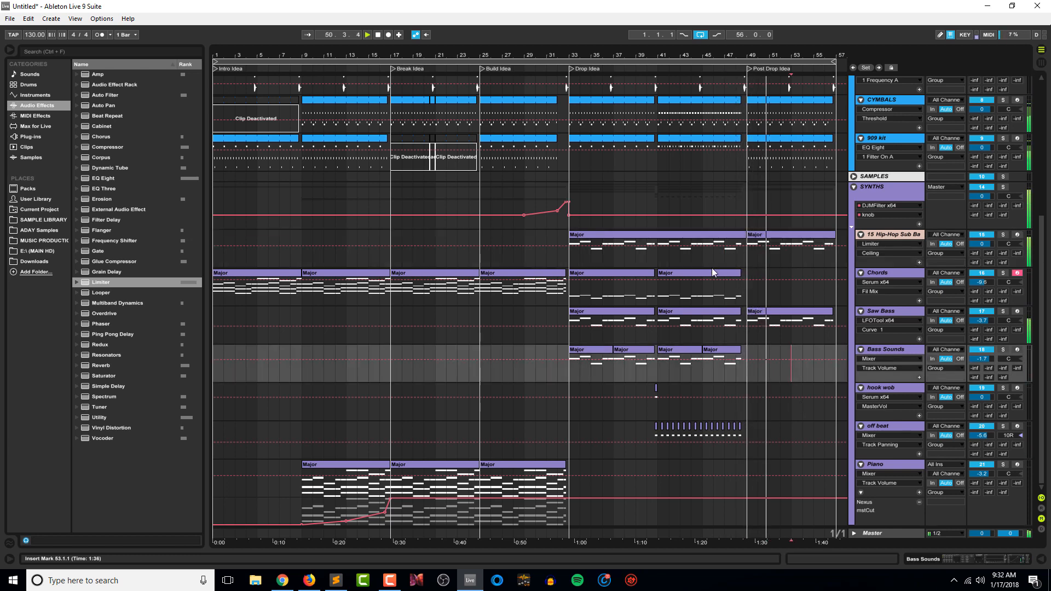
left_click_drag(745, 274, 657, 277)
key("ctrl+d")
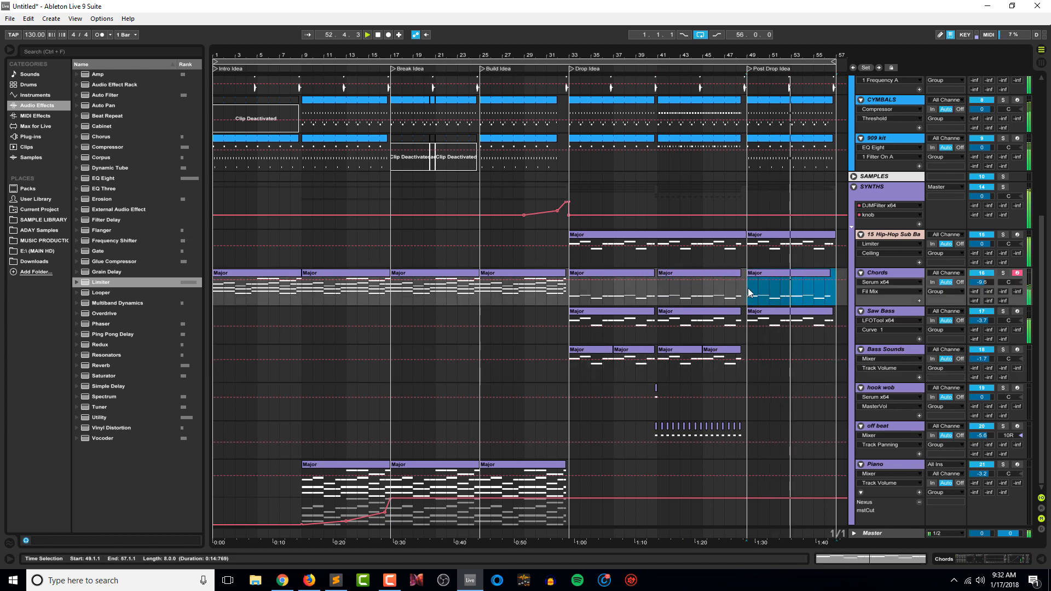
key("ctrl+z")
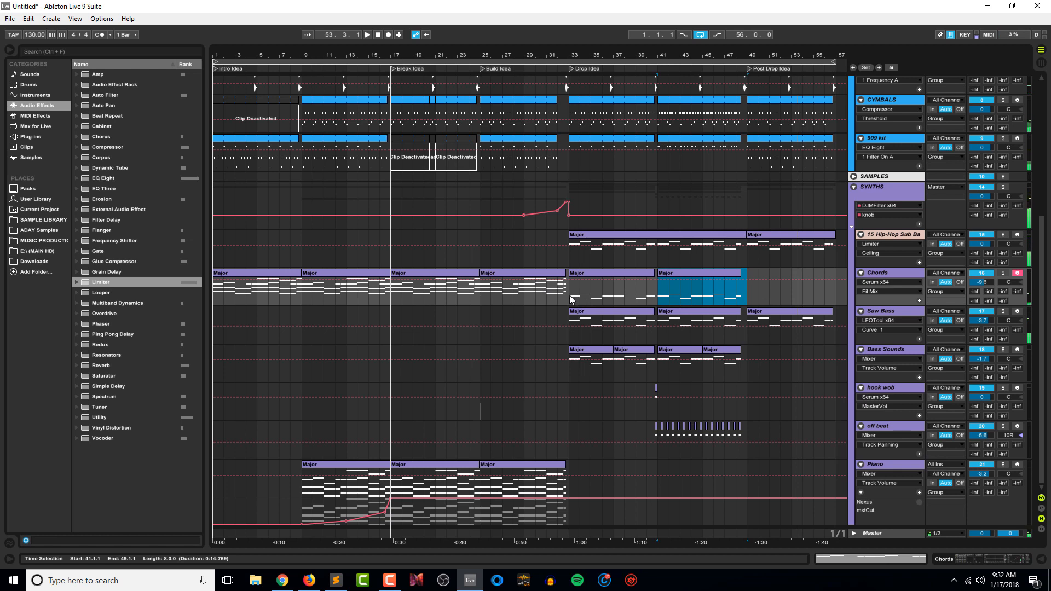
Copy the Chords clip from the build section to bar 49, play it, and open the copy's notes for editing.
left_click(484, 290)
left_click_drag(730, 272, 761, 271)
key("space")
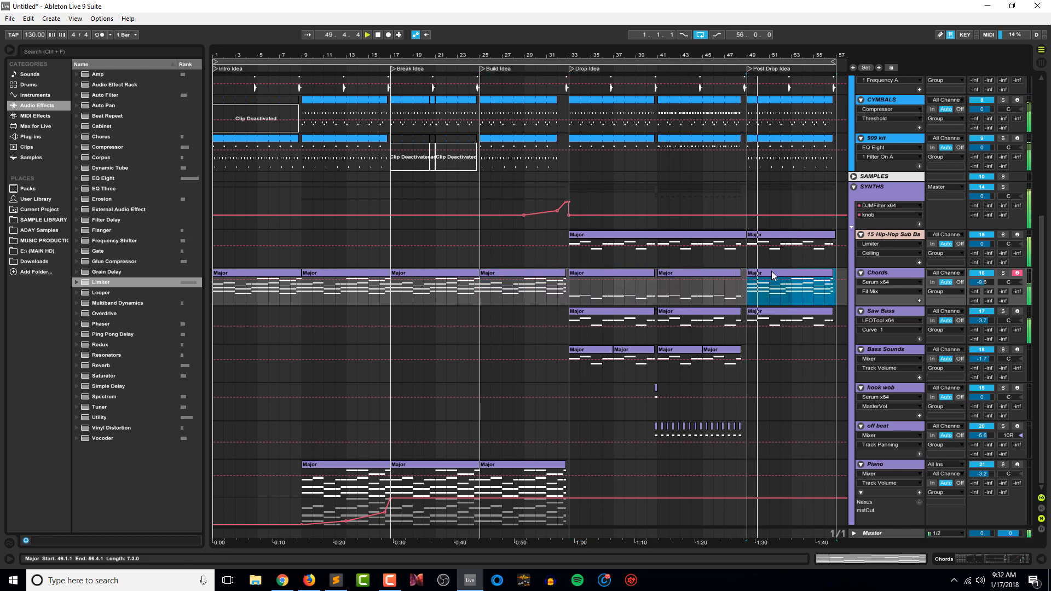
double_click(770, 271)
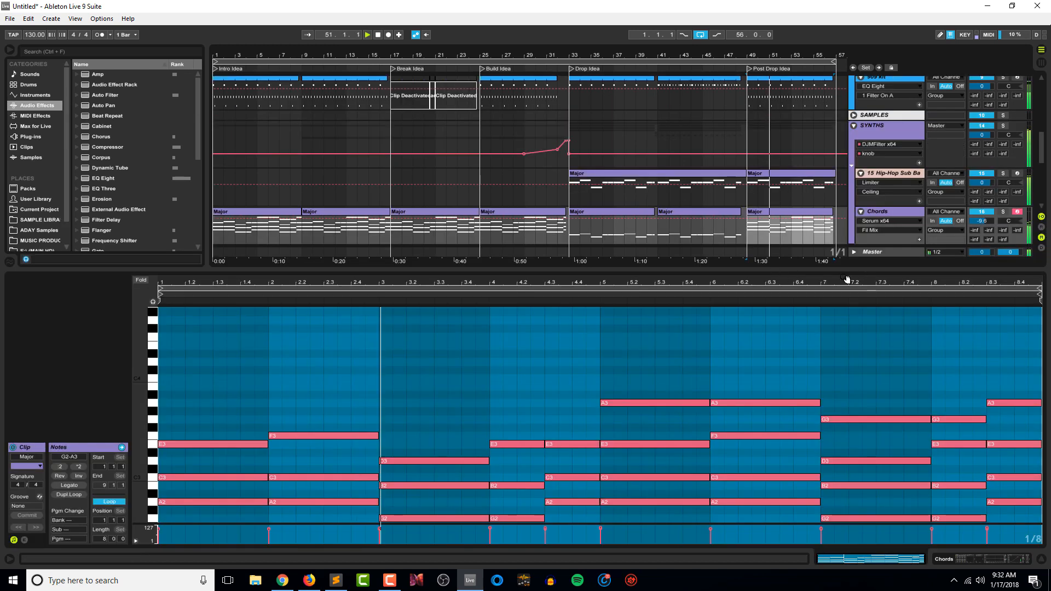
Cut the low end of the Chords track by raising band 1 of its EQ Eight to about 90 Hz during playback.
key("ctrl+alt+l")
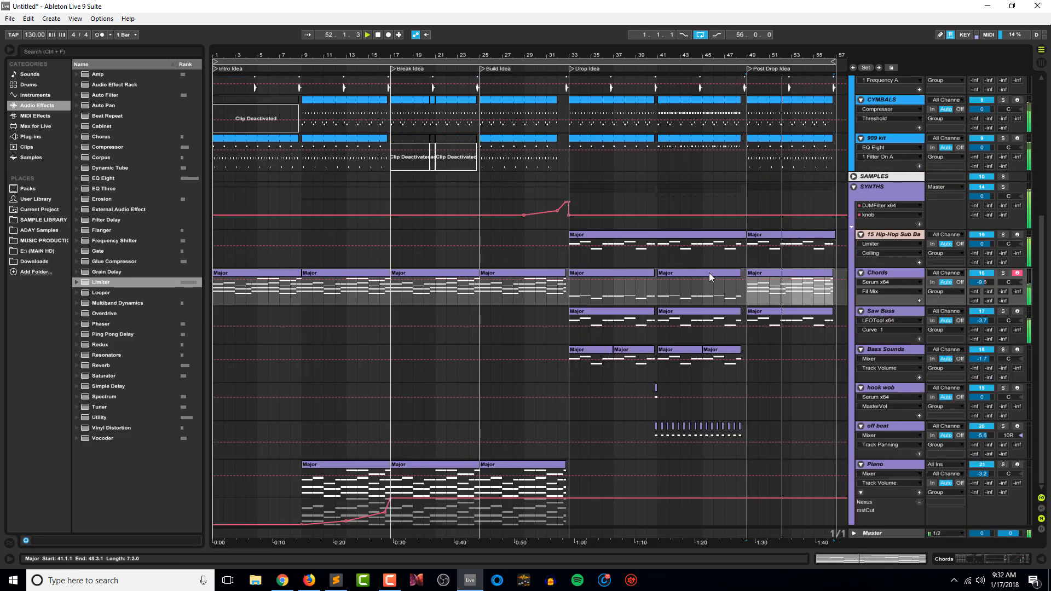
double_click(909, 271)
left_click(352, 456)
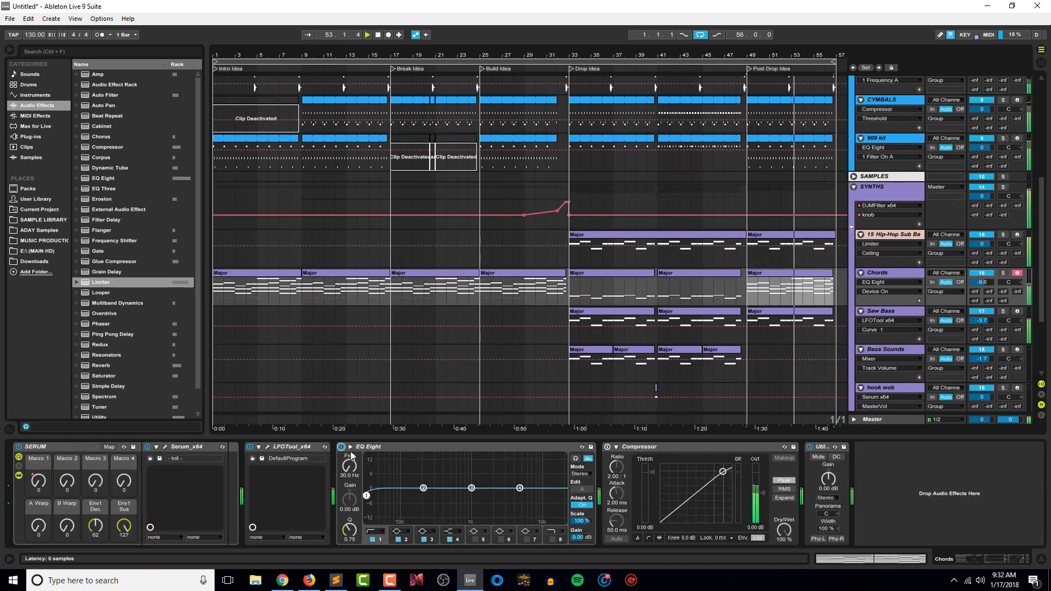
left_click_drag(352, 456, 352, 437)
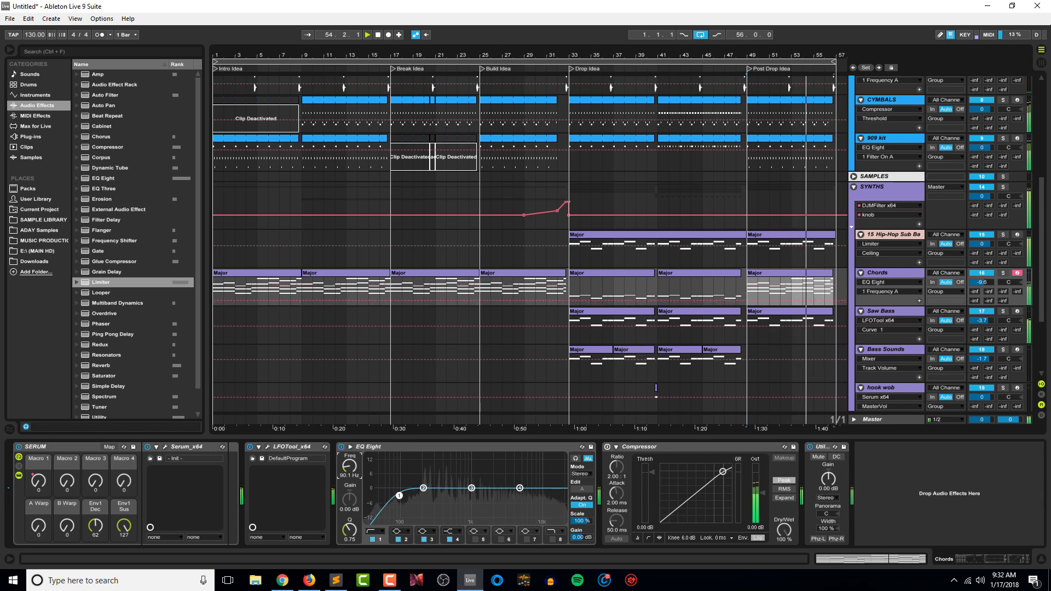
left_click(469, 437)
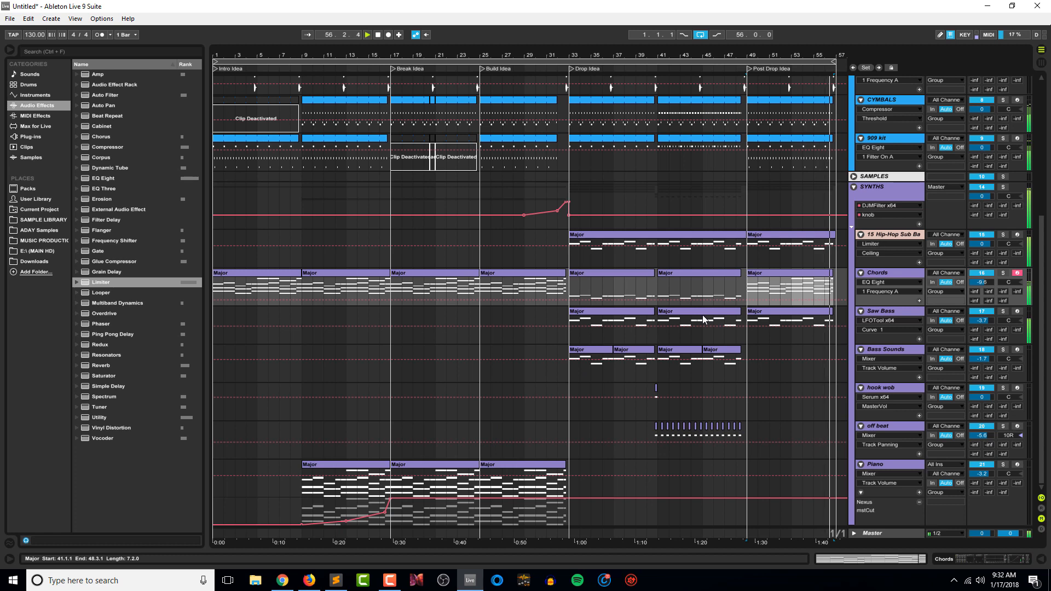
Stop playback, select the whole arrangement, and go to the RESAMPLING track with the Yamaha keyboard recordings.
scroll(555, 268, "up", 4)
key("ctrl+a")
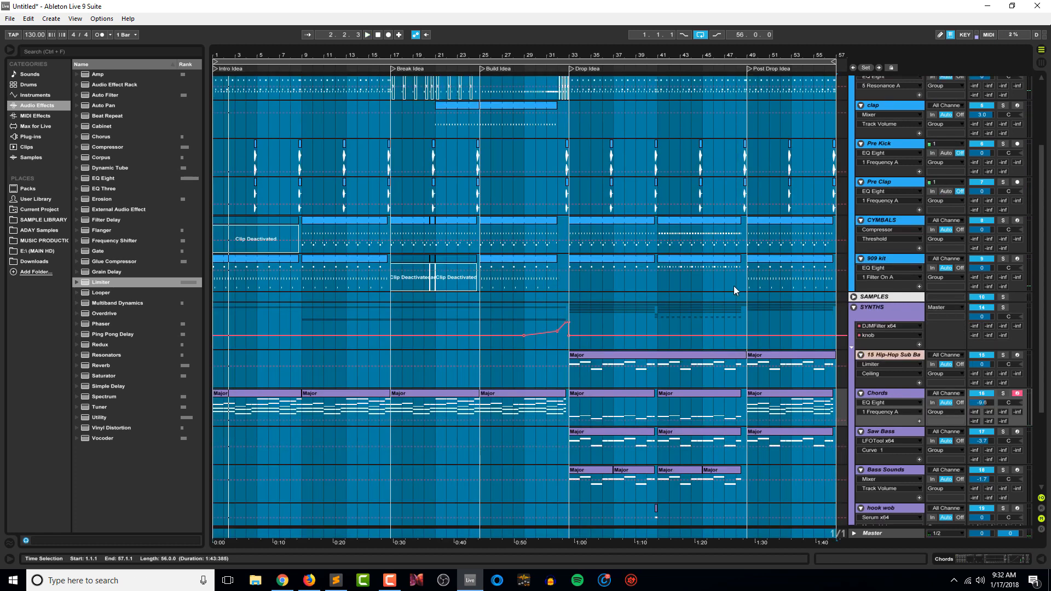
scroll(733, 285, "up", 3)
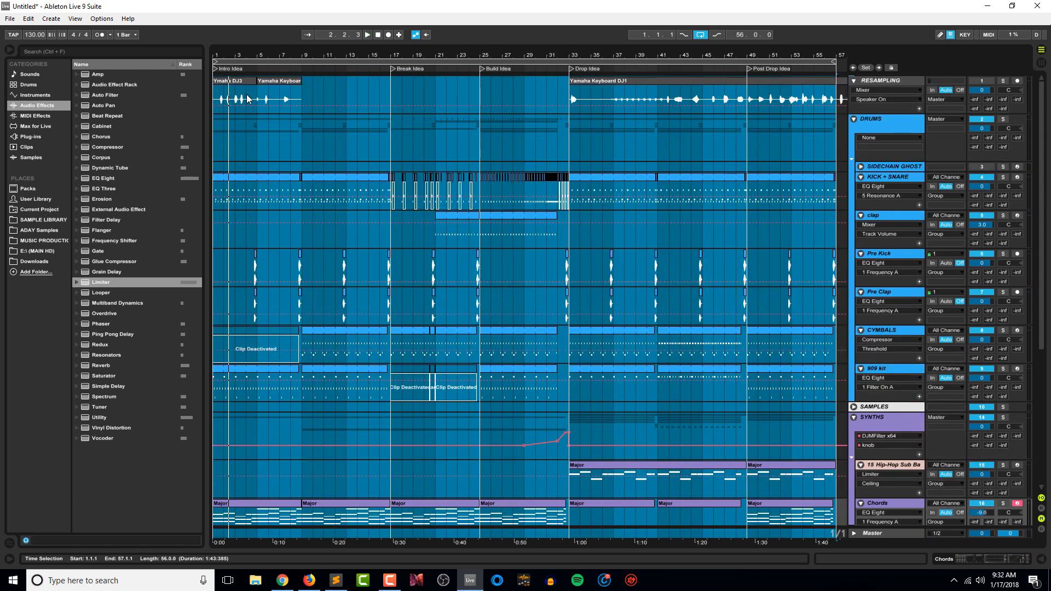
left_click(890, 83)
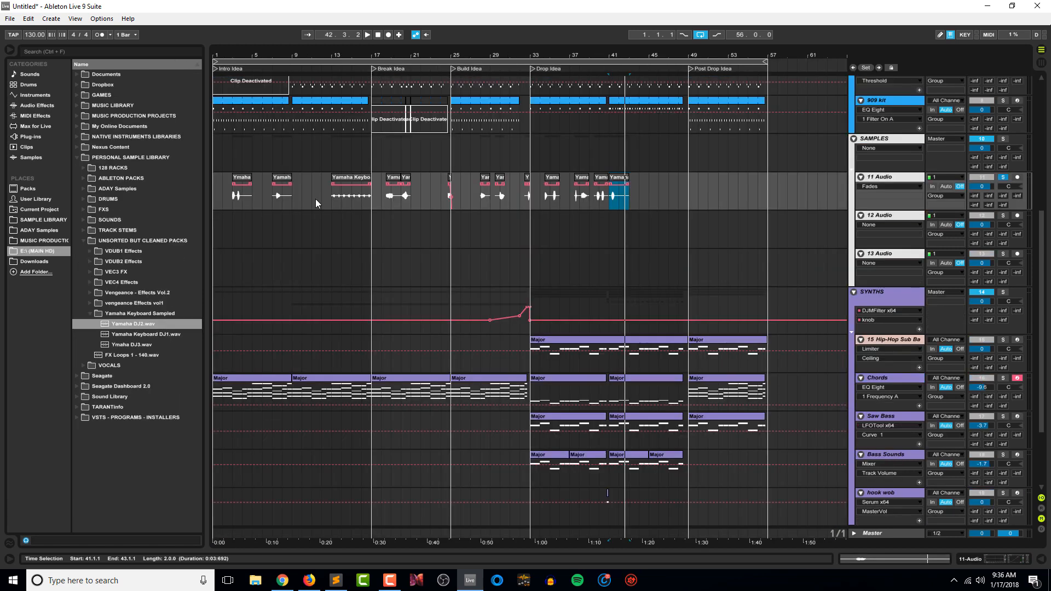
Move the Yamaha Keyboard DJ1 clip from bar 13 on 11 Audio to bar 1 on 12 Audio and audition it with that track soloed.
left_click(350, 195)
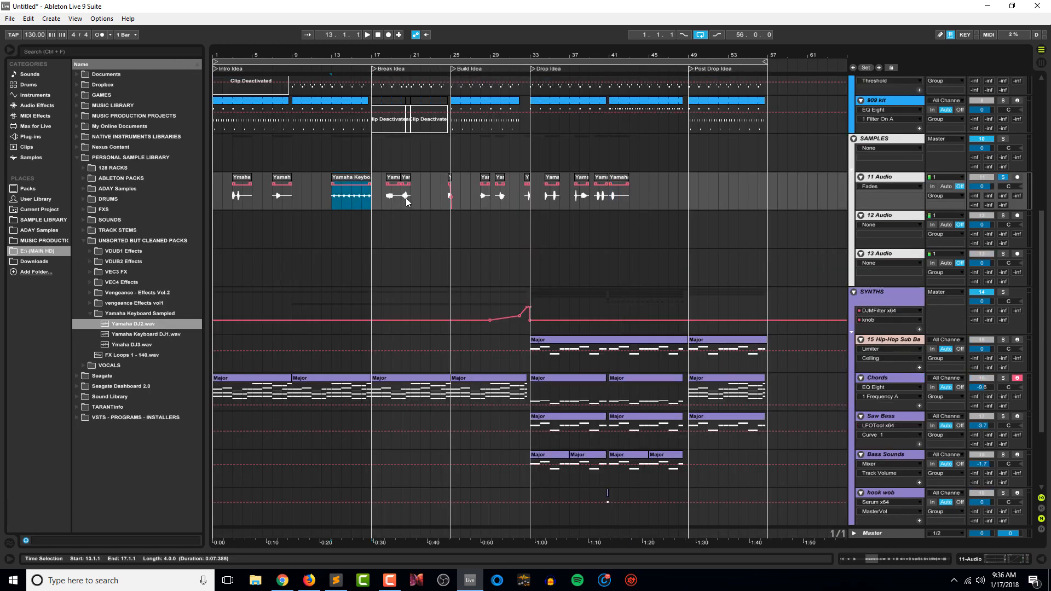
left_click_drag(364, 180, 233, 233)
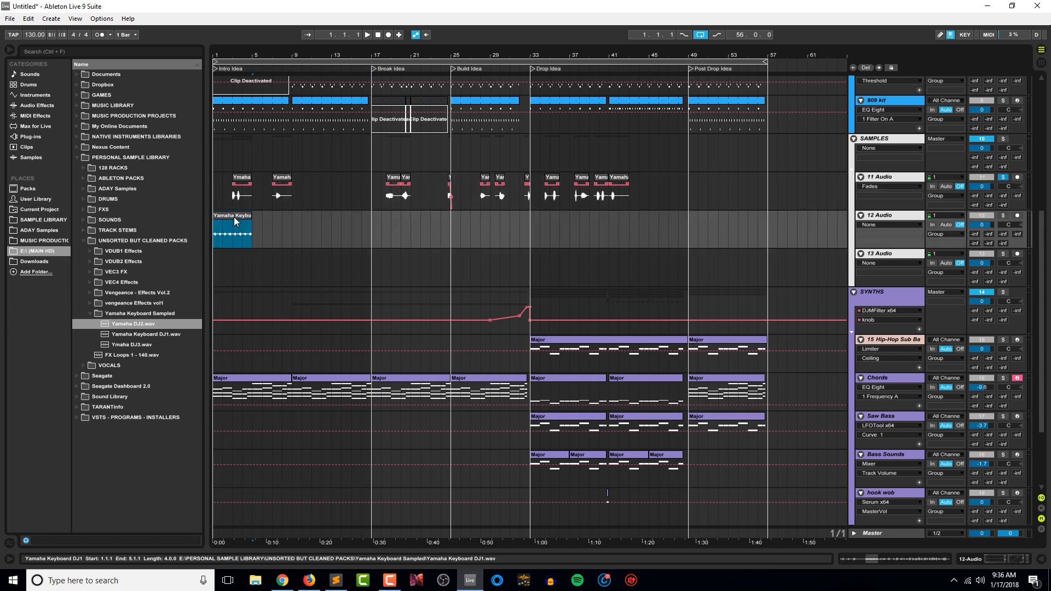
left_click(1002, 216)
key("space")
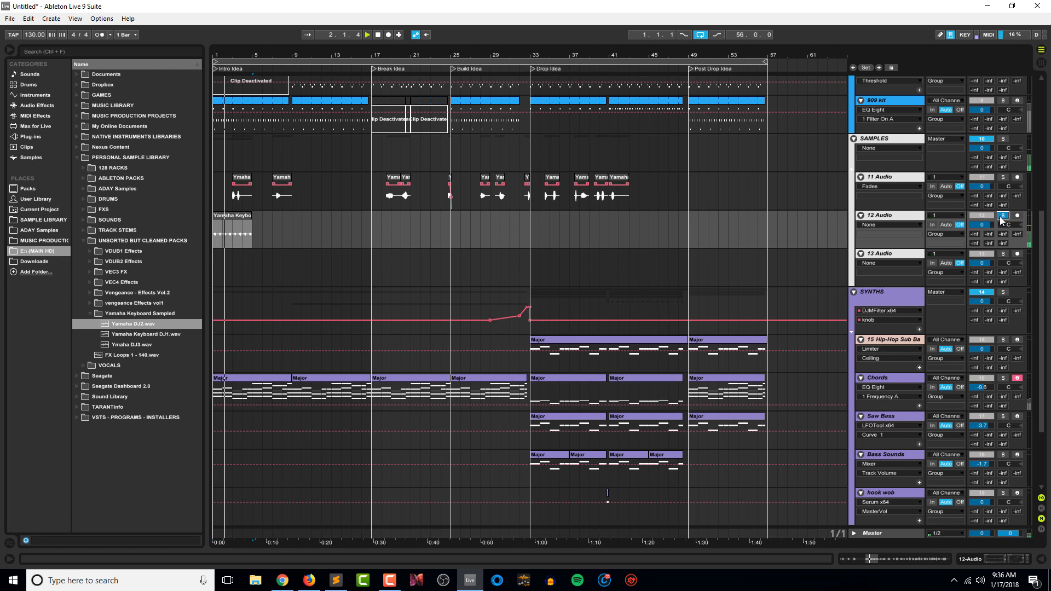
left_click(1000, 218)
key("space")
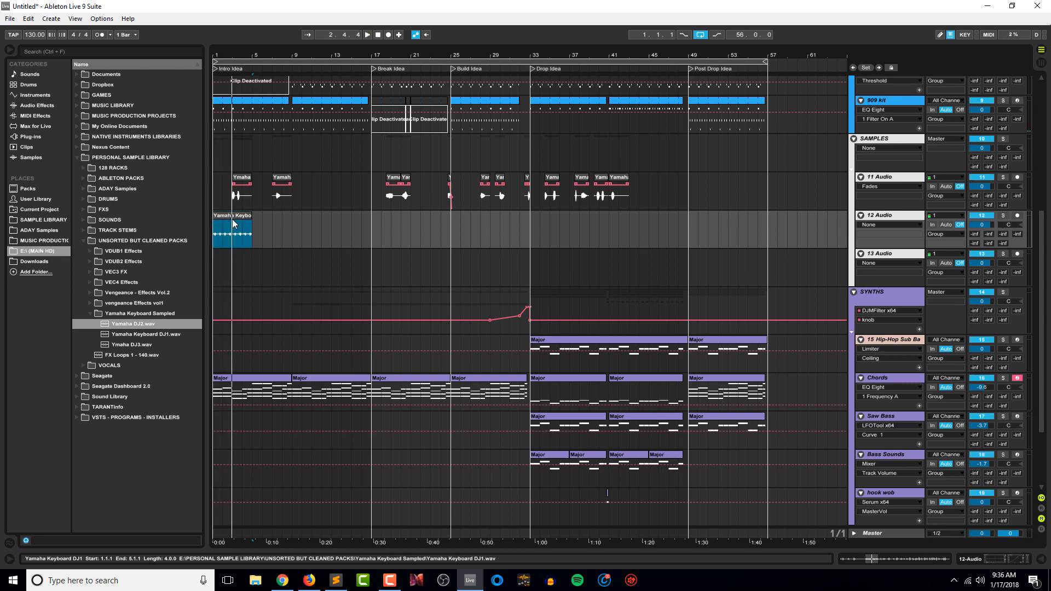
Move the Yamaha Keyboard DJ1 clip down to 13 Audio at bar 1 and duplicate it three times to fill the intro up to bar 17.
left_click_drag(240, 221, 242, 255)
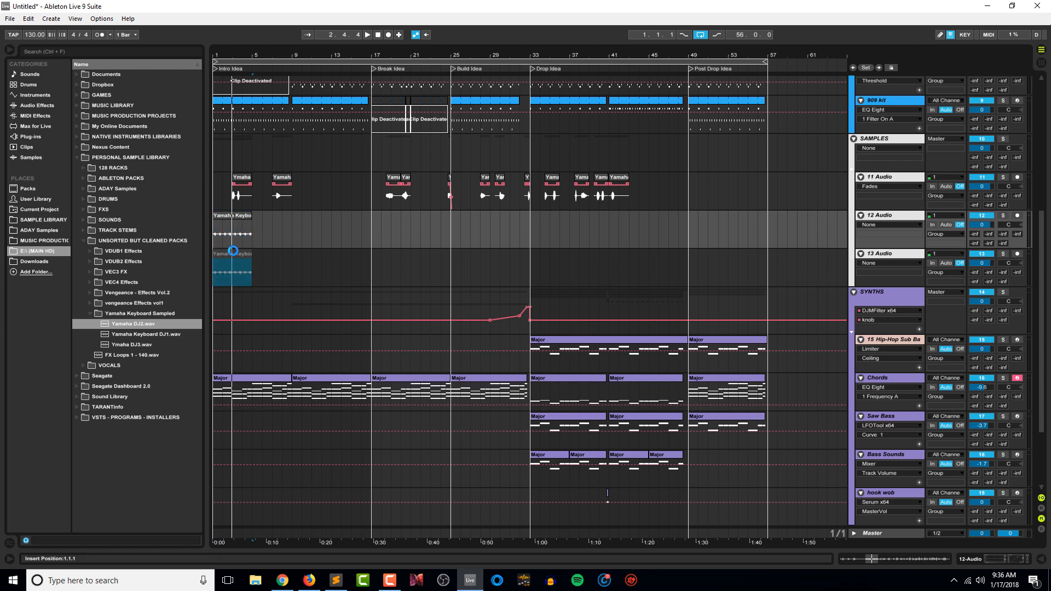
key("ctrl+d")
key("ctrl+d")
key("ctrl+d")
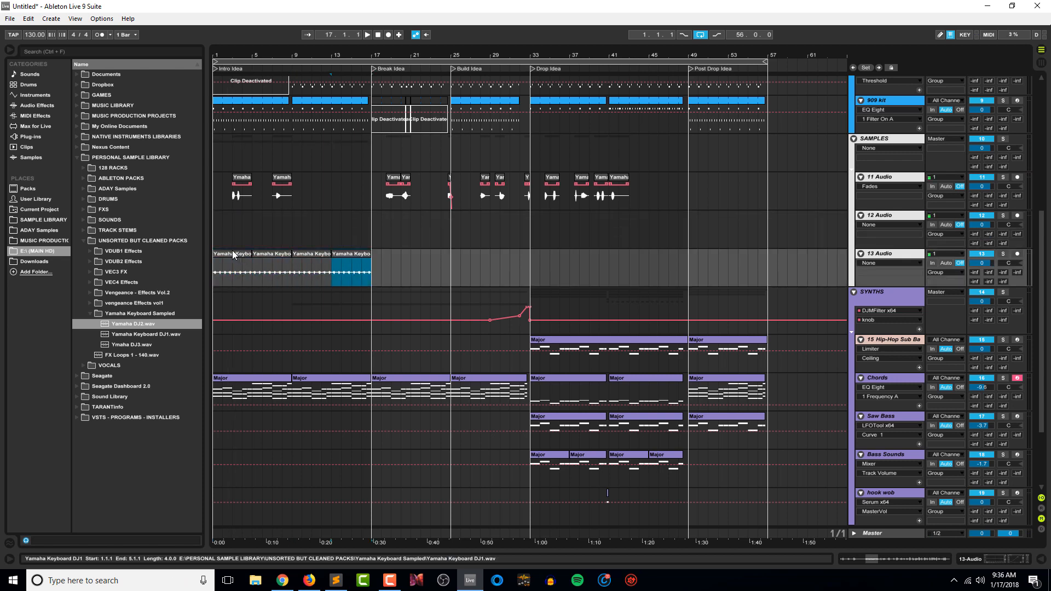
Select the first Yamaha Keyboard DJ1 clip on 13 Audio and play the arrangement from bar 1.
left_click(230, 249)
left_click(236, 252)
key("space")
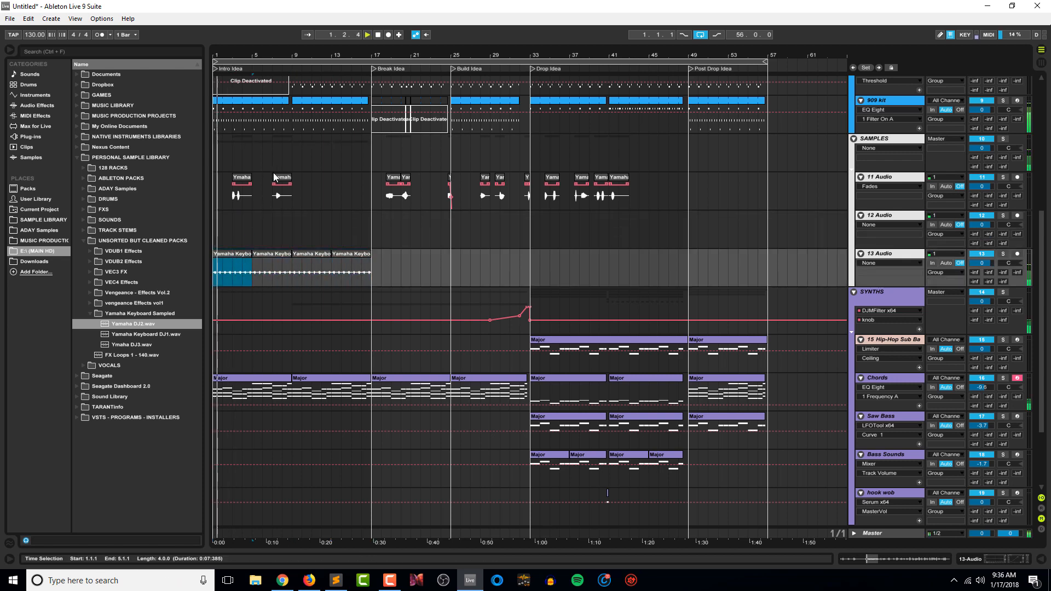